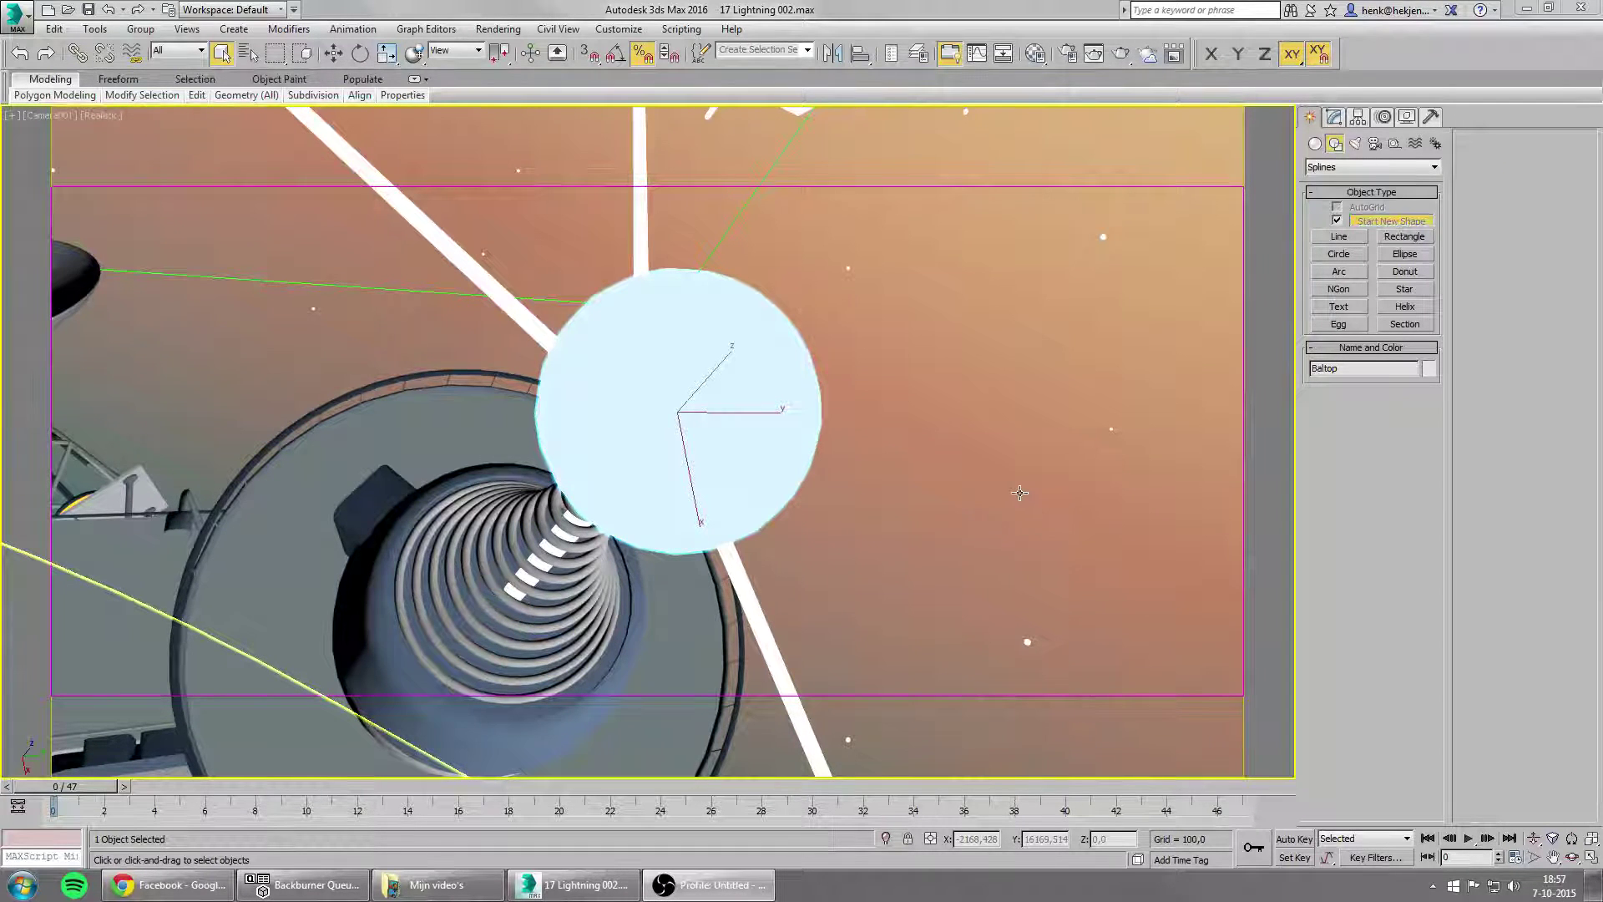
# - Inspect Background, Main_Plateau and Baltop, then play the lightning animation and stop at frame 36
pyautogui.click(990, 541)
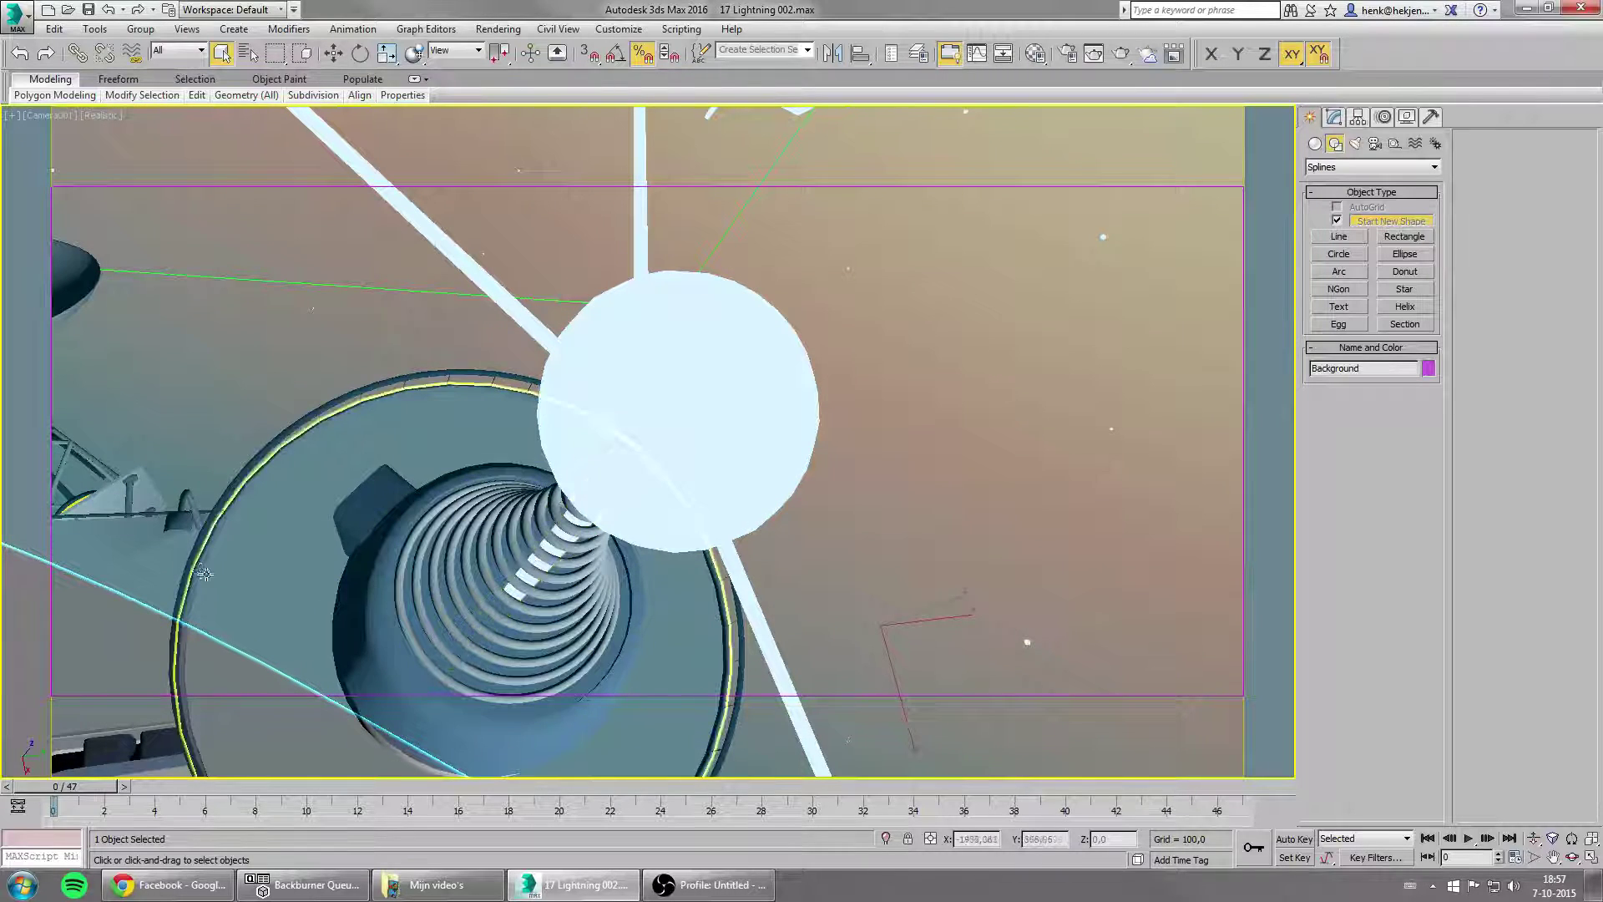
pyautogui.click(141, 544)
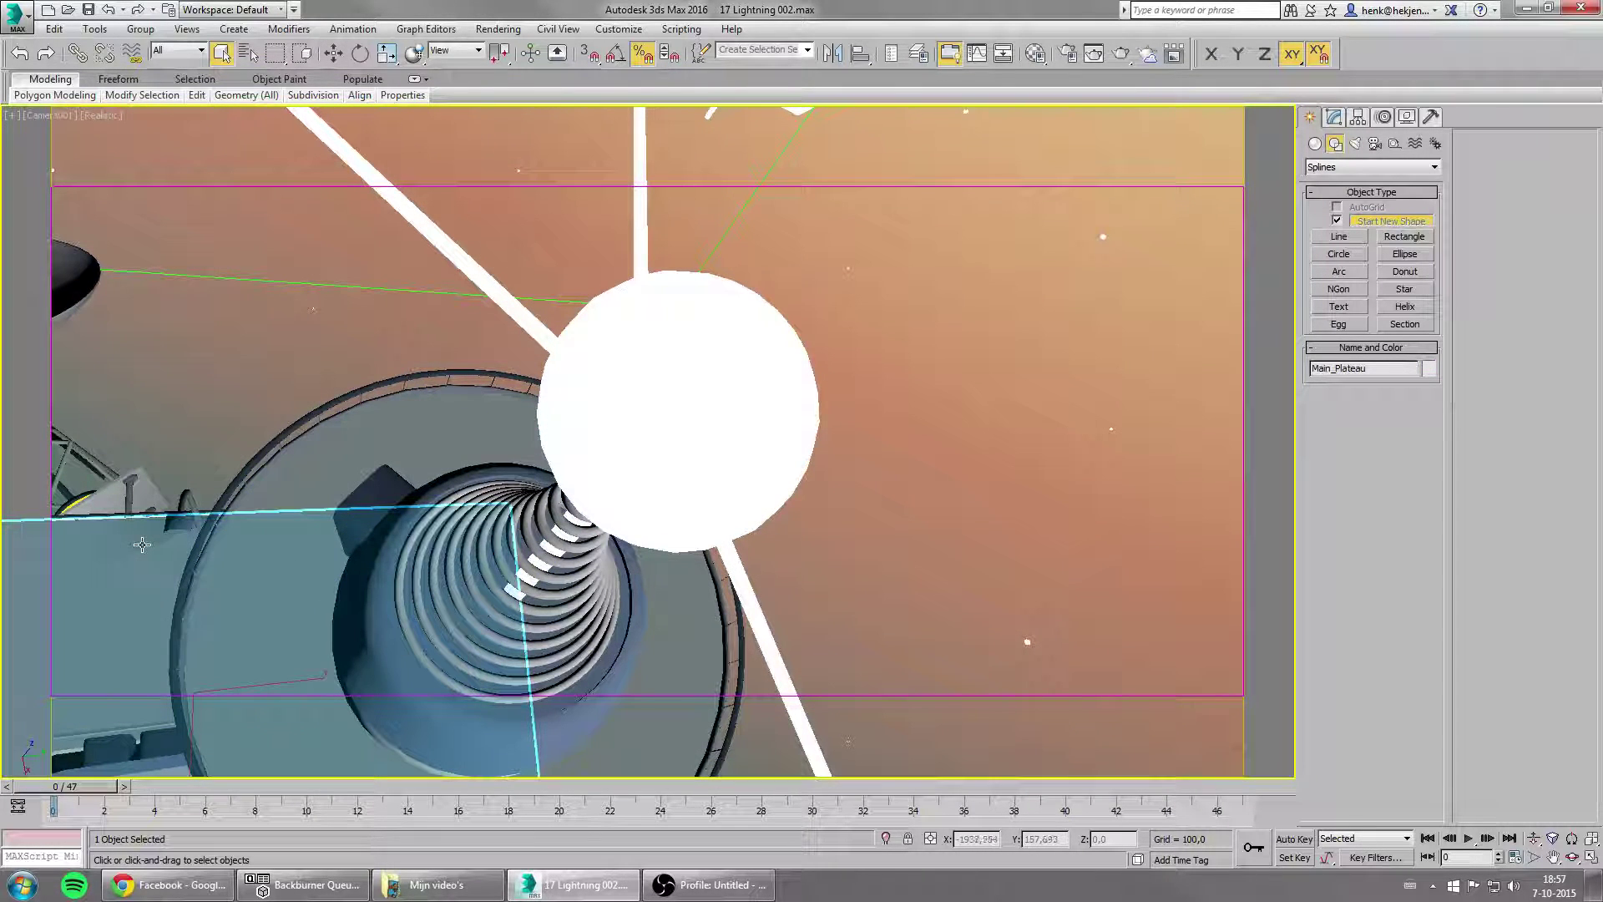
pyautogui.click(685, 418)
pyautogui.press('/')
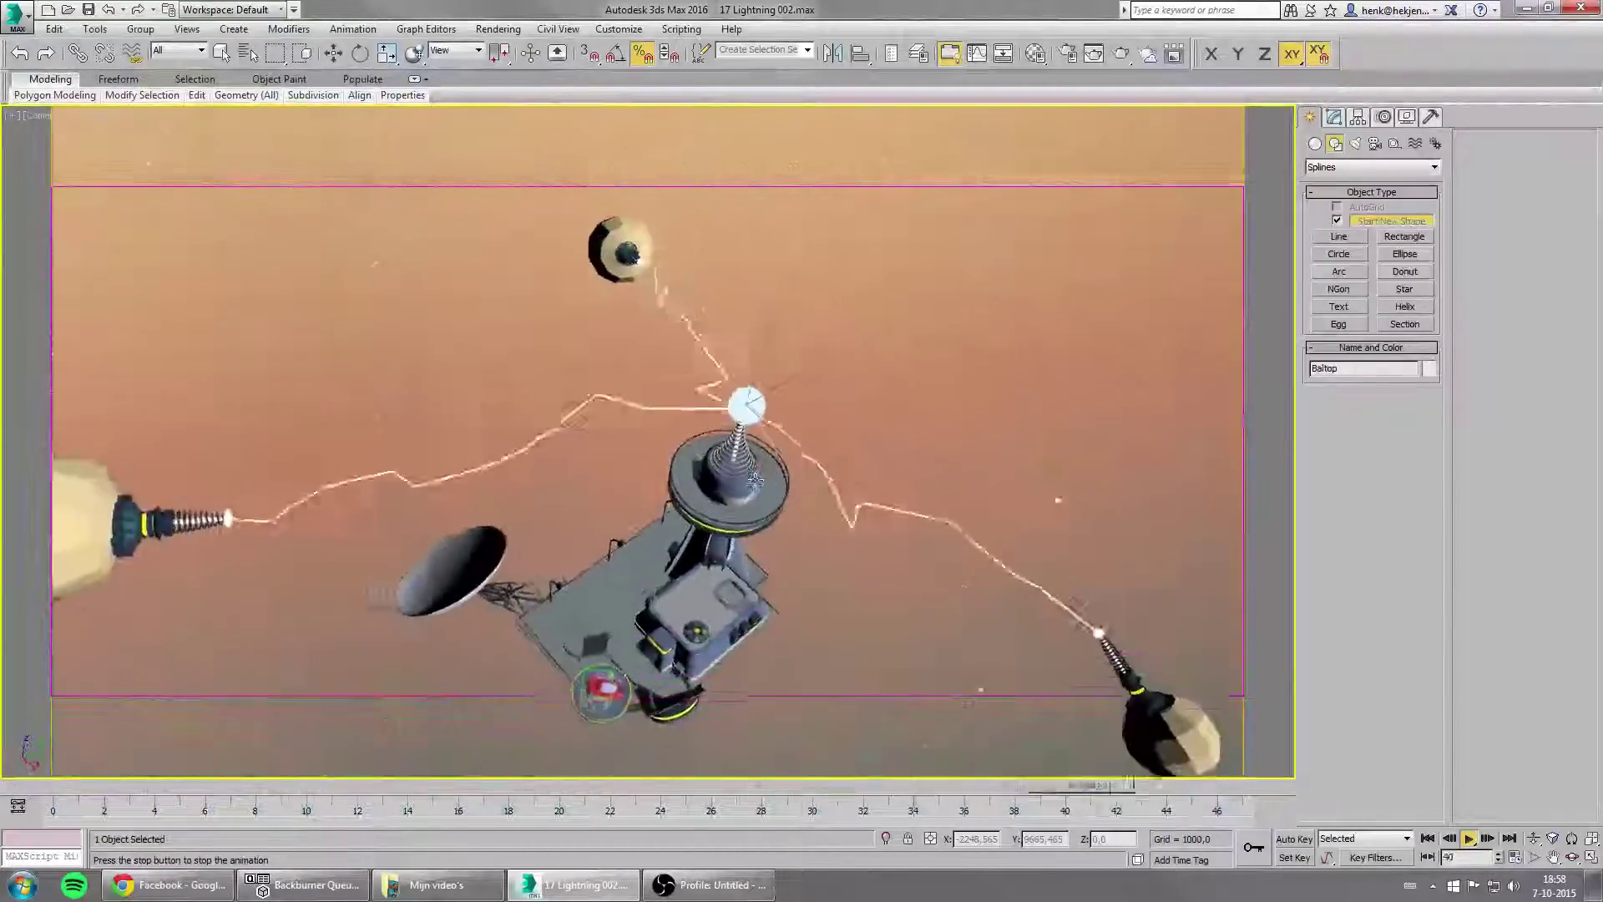
pyautogui.press('/')
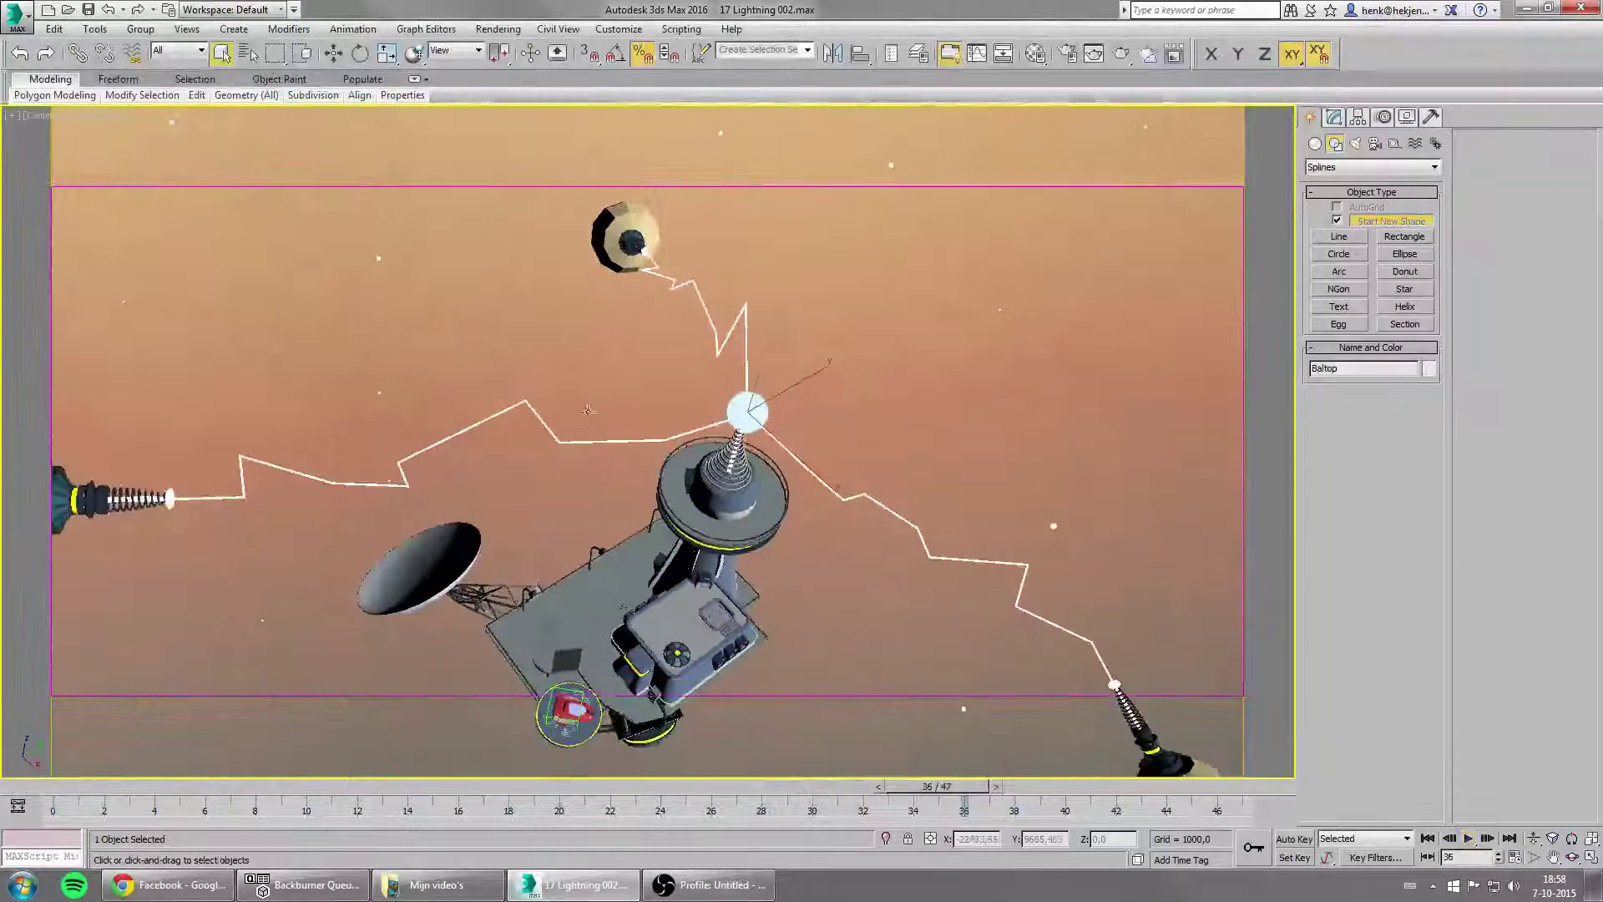
# - Start a New All scene, choosing Don't Save for the lightning scene
pyautogui.hotkey('ctrl', 'o')
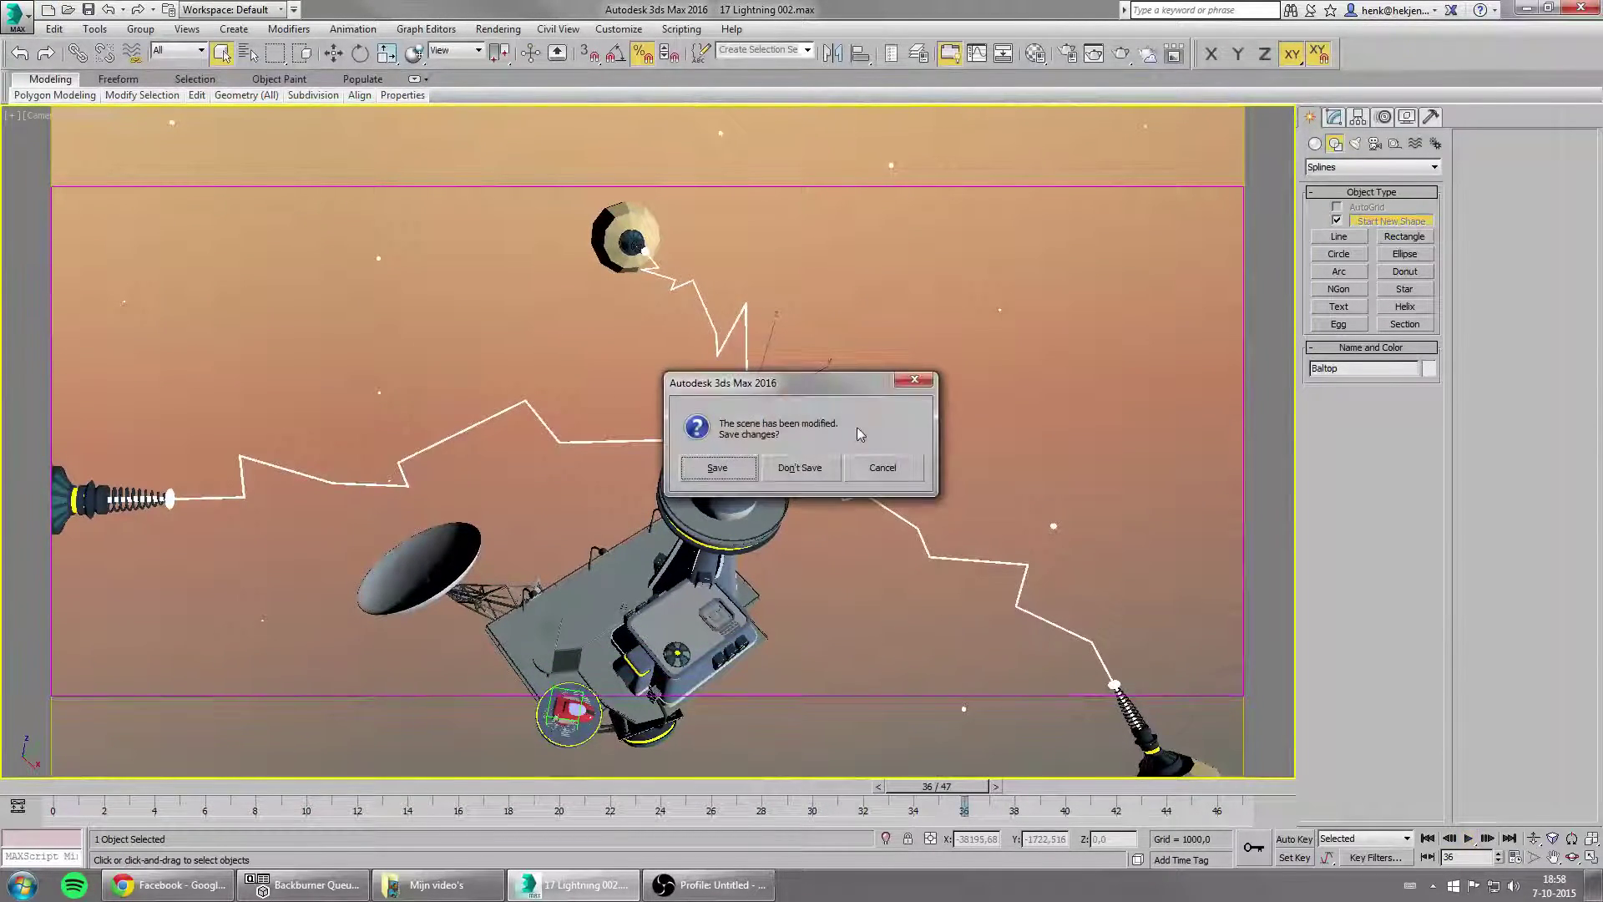
pyautogui.click(803, 468)
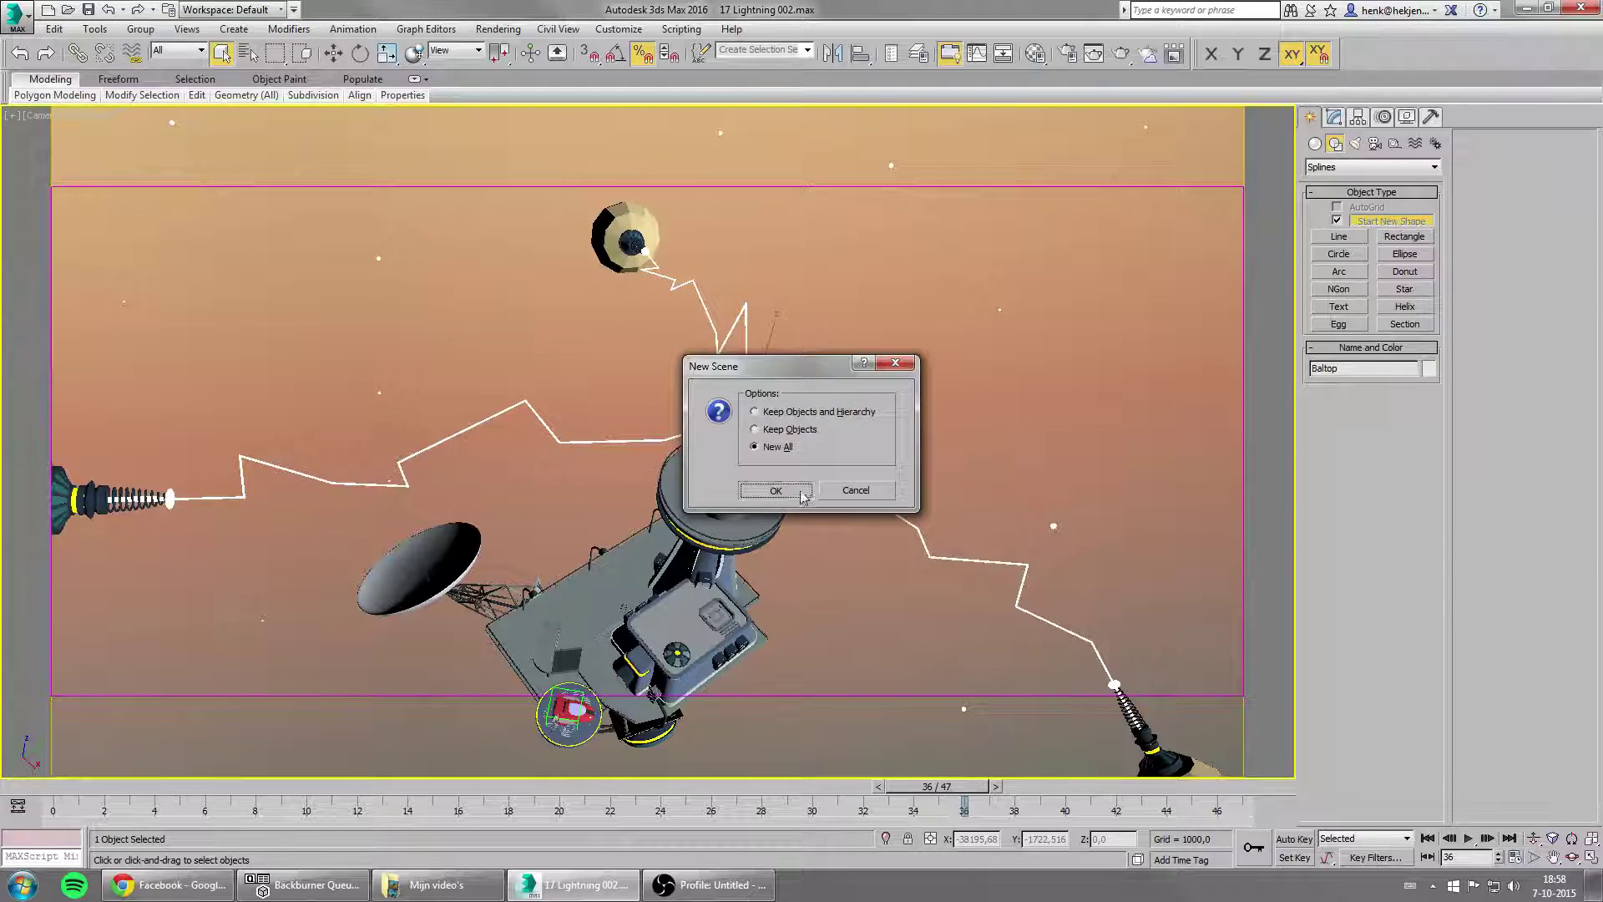
pyautogui.click(774, 490)
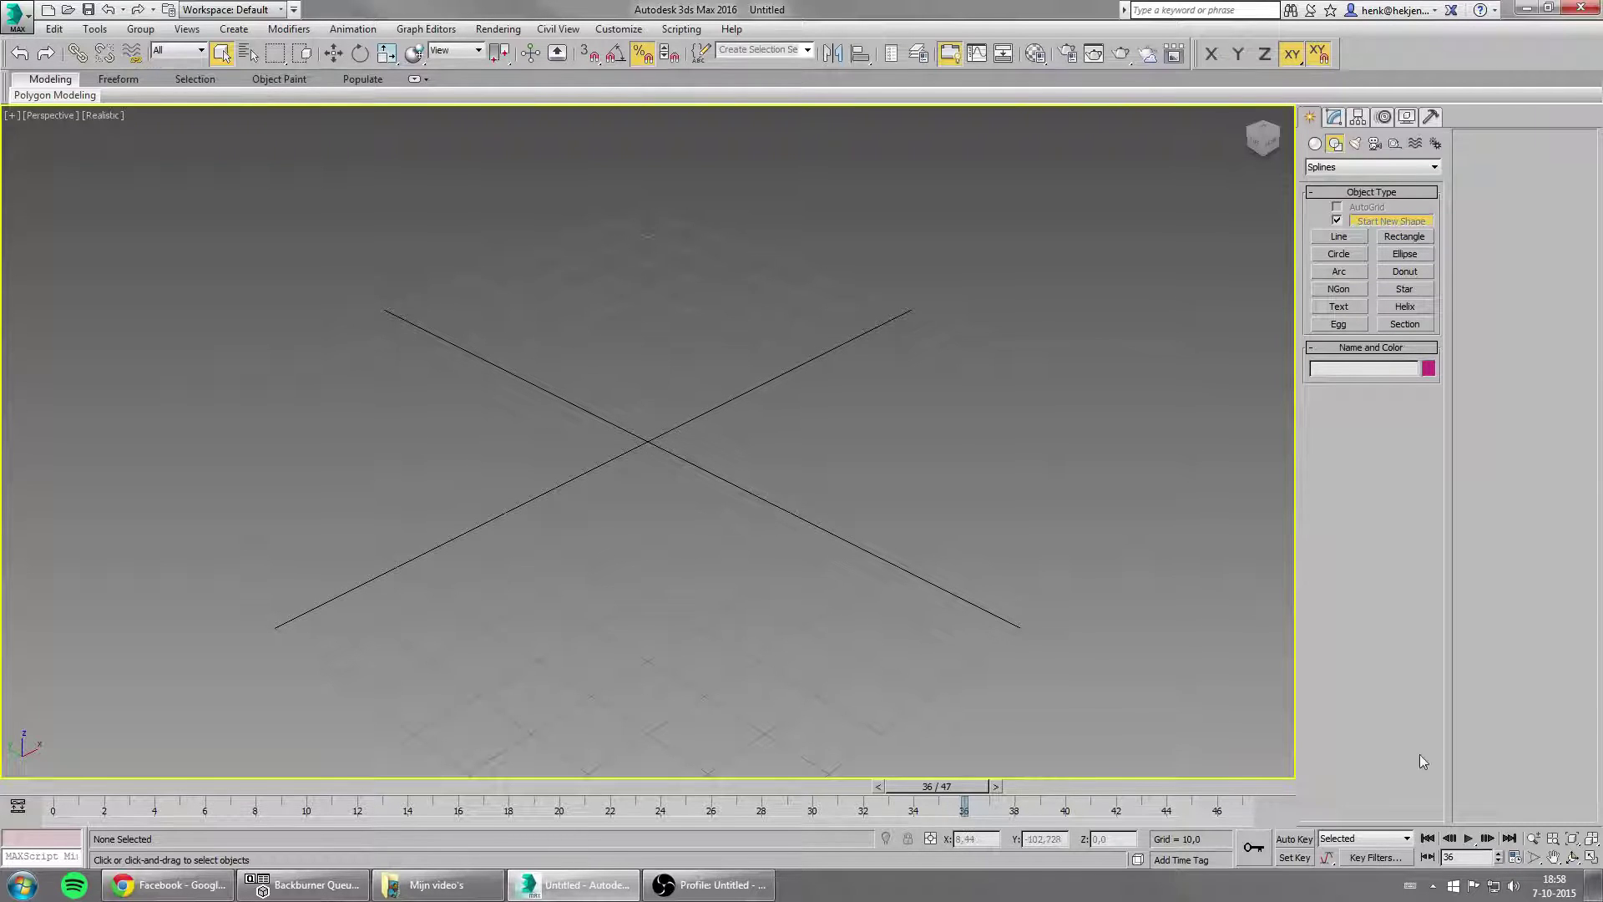
# - At frame 0, draw Line001 diagonally from lower left to upper right with evenly spaced vertices
pyautogui.click(1429, 838)
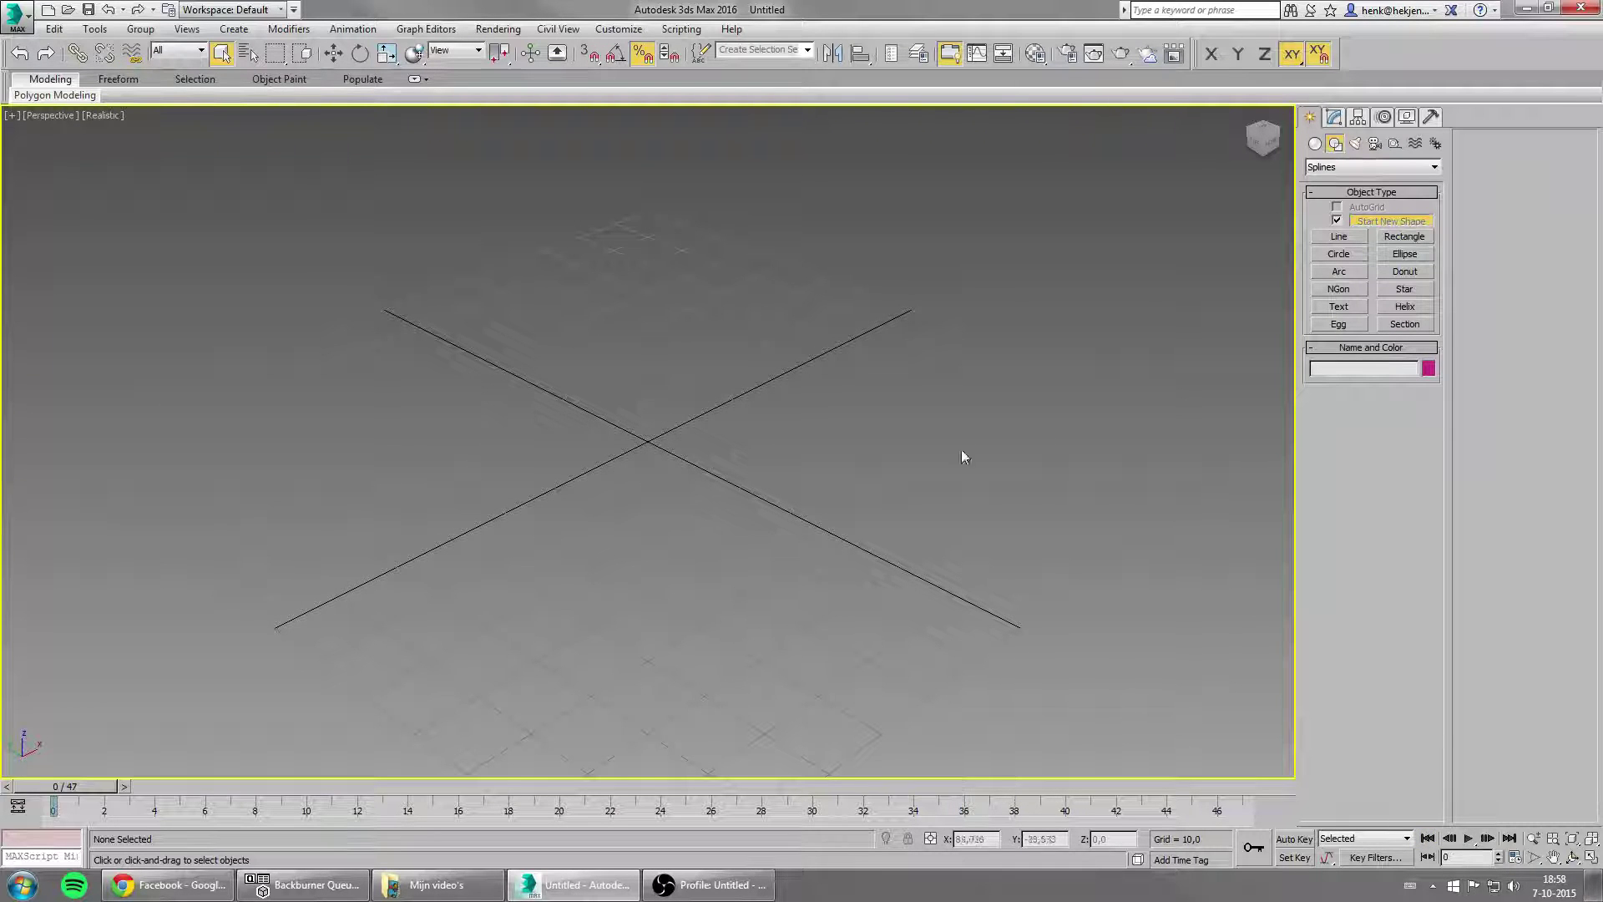
pyautogui.click(1342, 236)
pyautogui.click(272, 631)
pyautogui.click(399, 565)
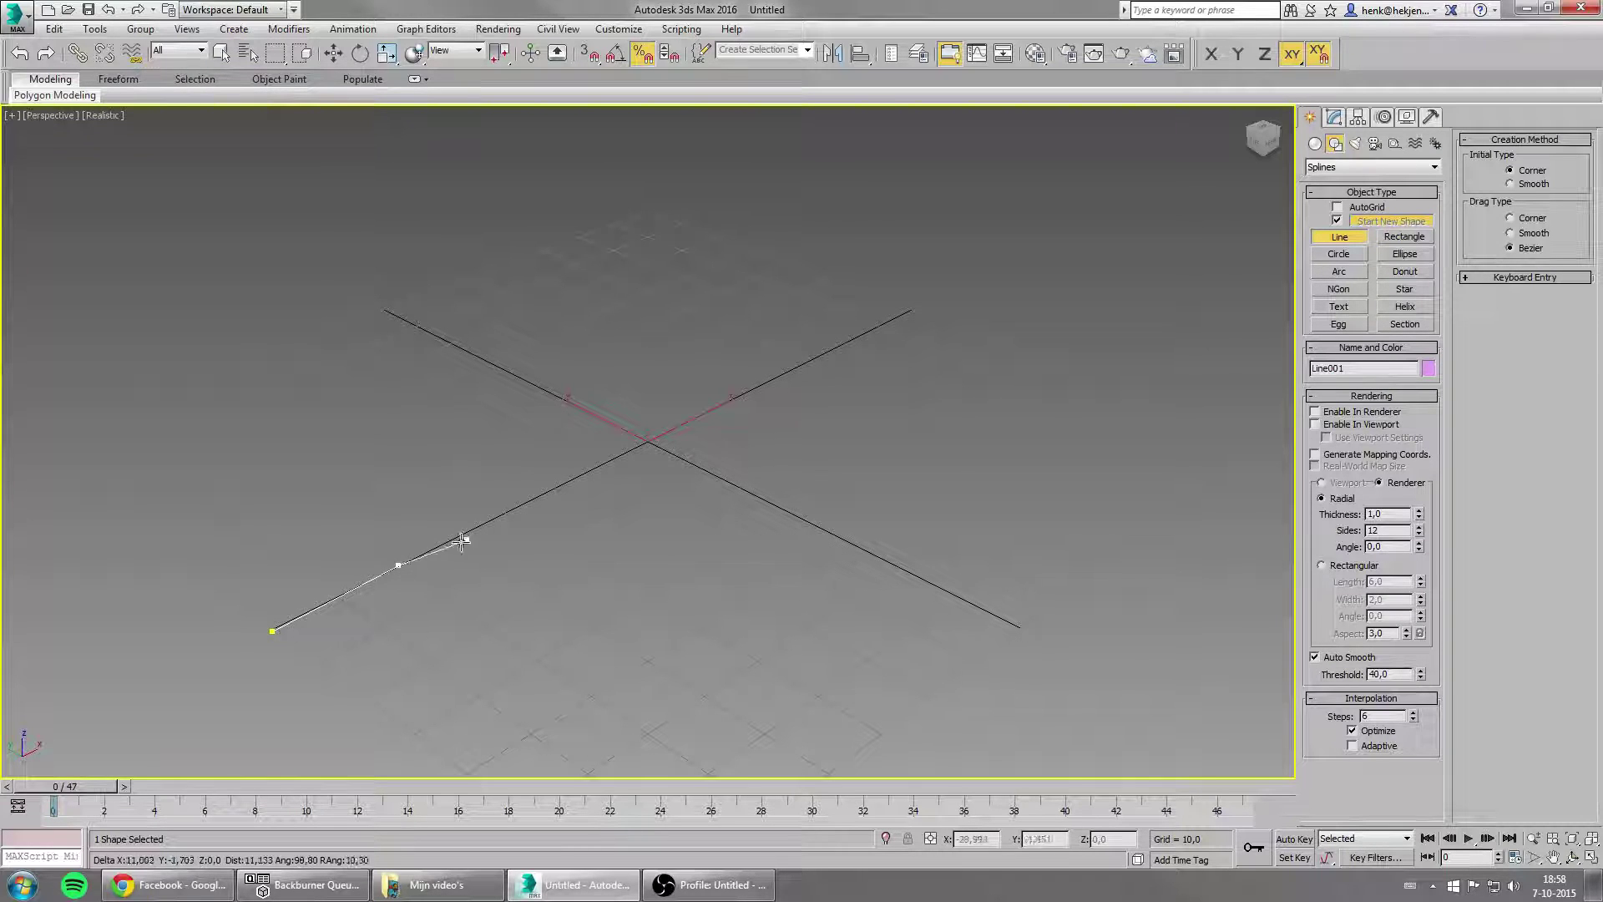
pyautogui.click(501, 513)
pyautogui.click(608, 461)
pyautogui.click(696, 416)
pyautogui.click(786, 372)
pyautogui.click(871, 328)
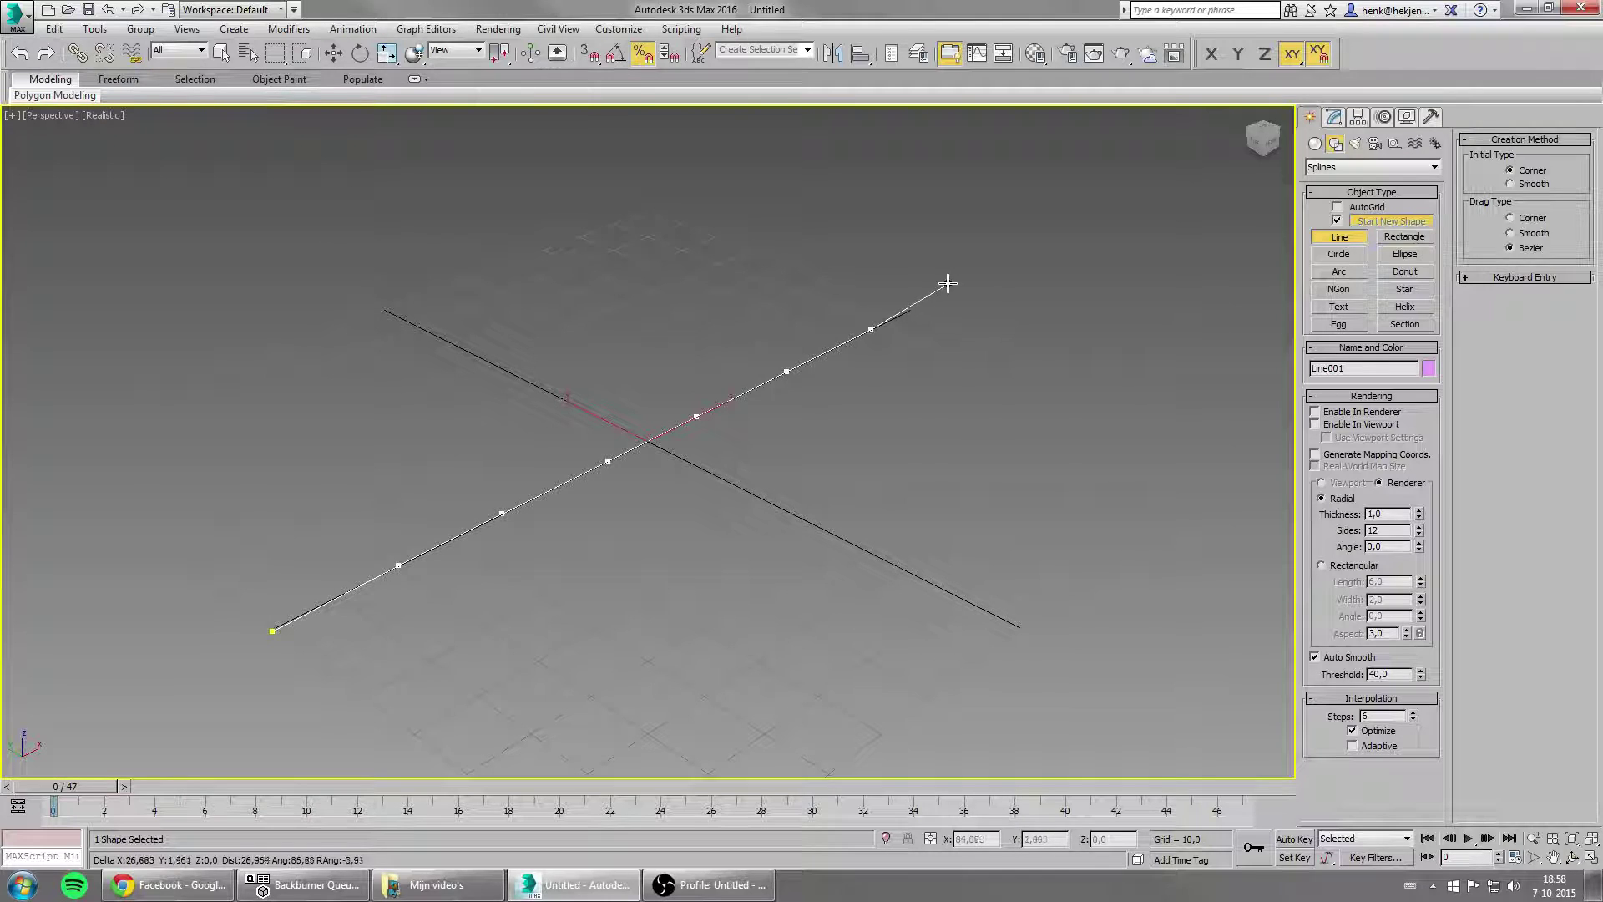
pyautogui.click(952, 289)
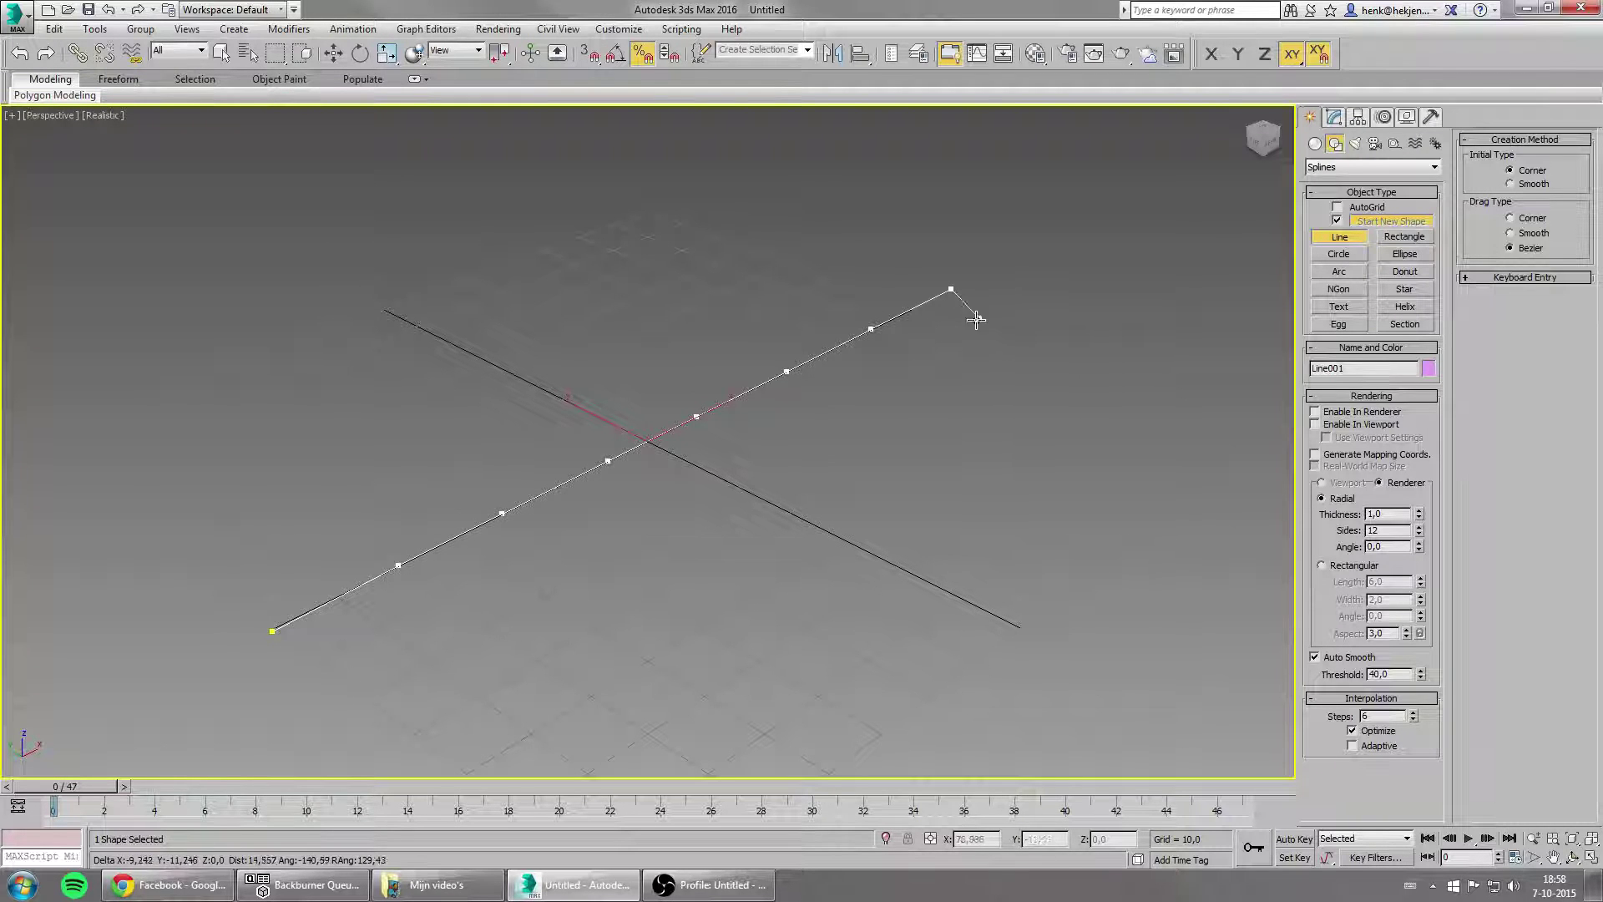
pyautogui.rightClick(964, 314)
pyautogui.rightClick(1075, 281)
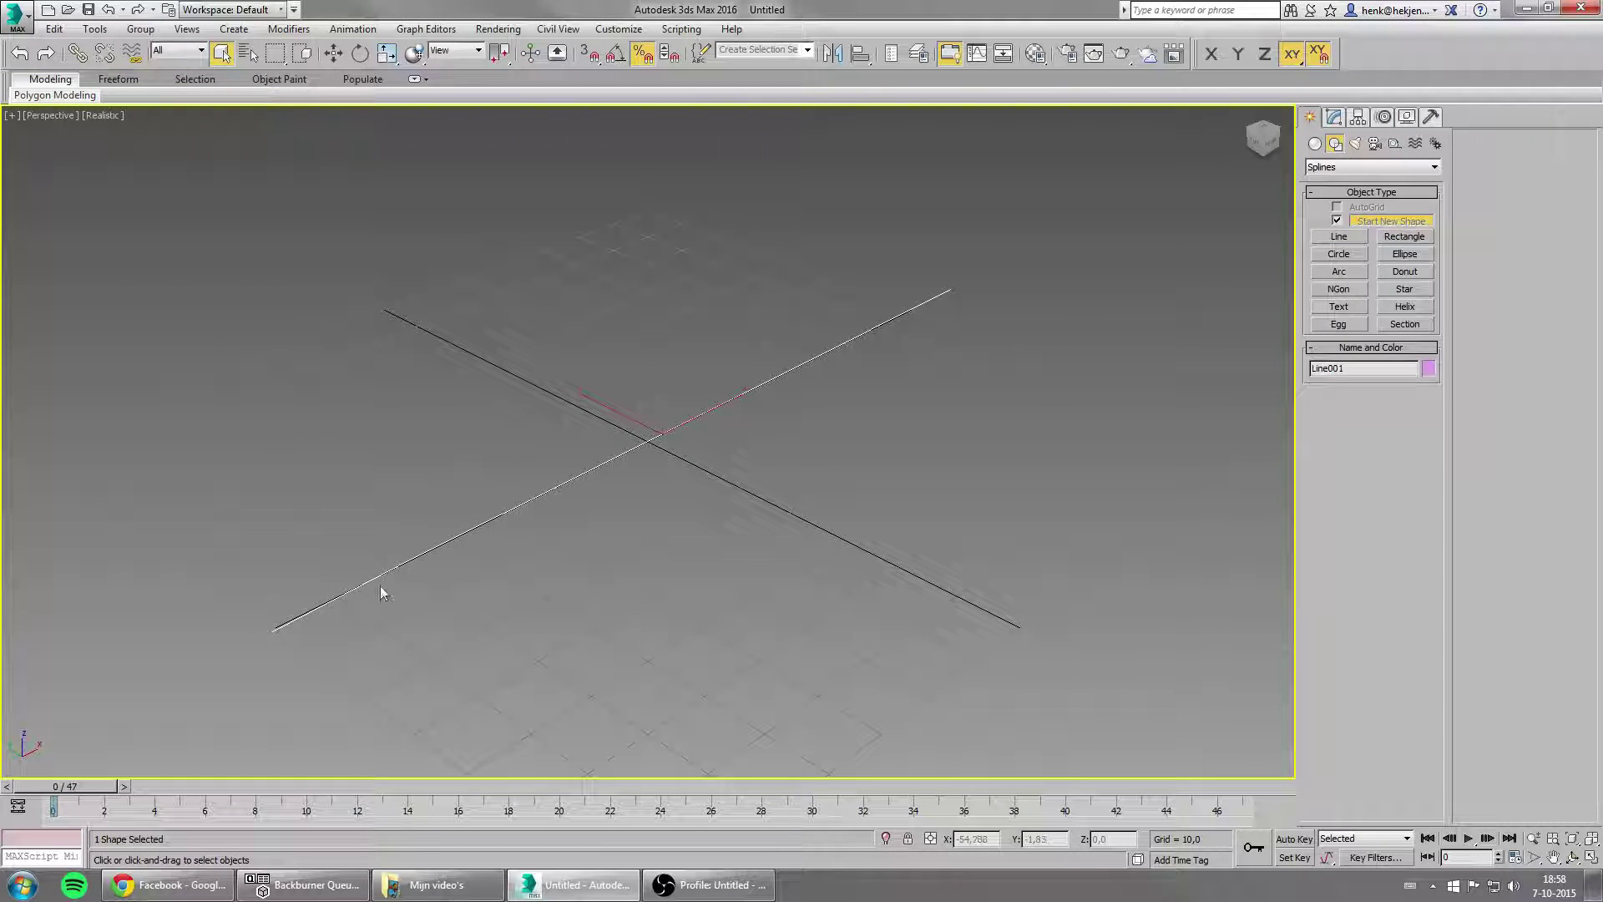
# - Enable Line001 in renderer and viewport, set thickness to 1,02, and uncheck Optimize
pyautogui.click(1334, 118)
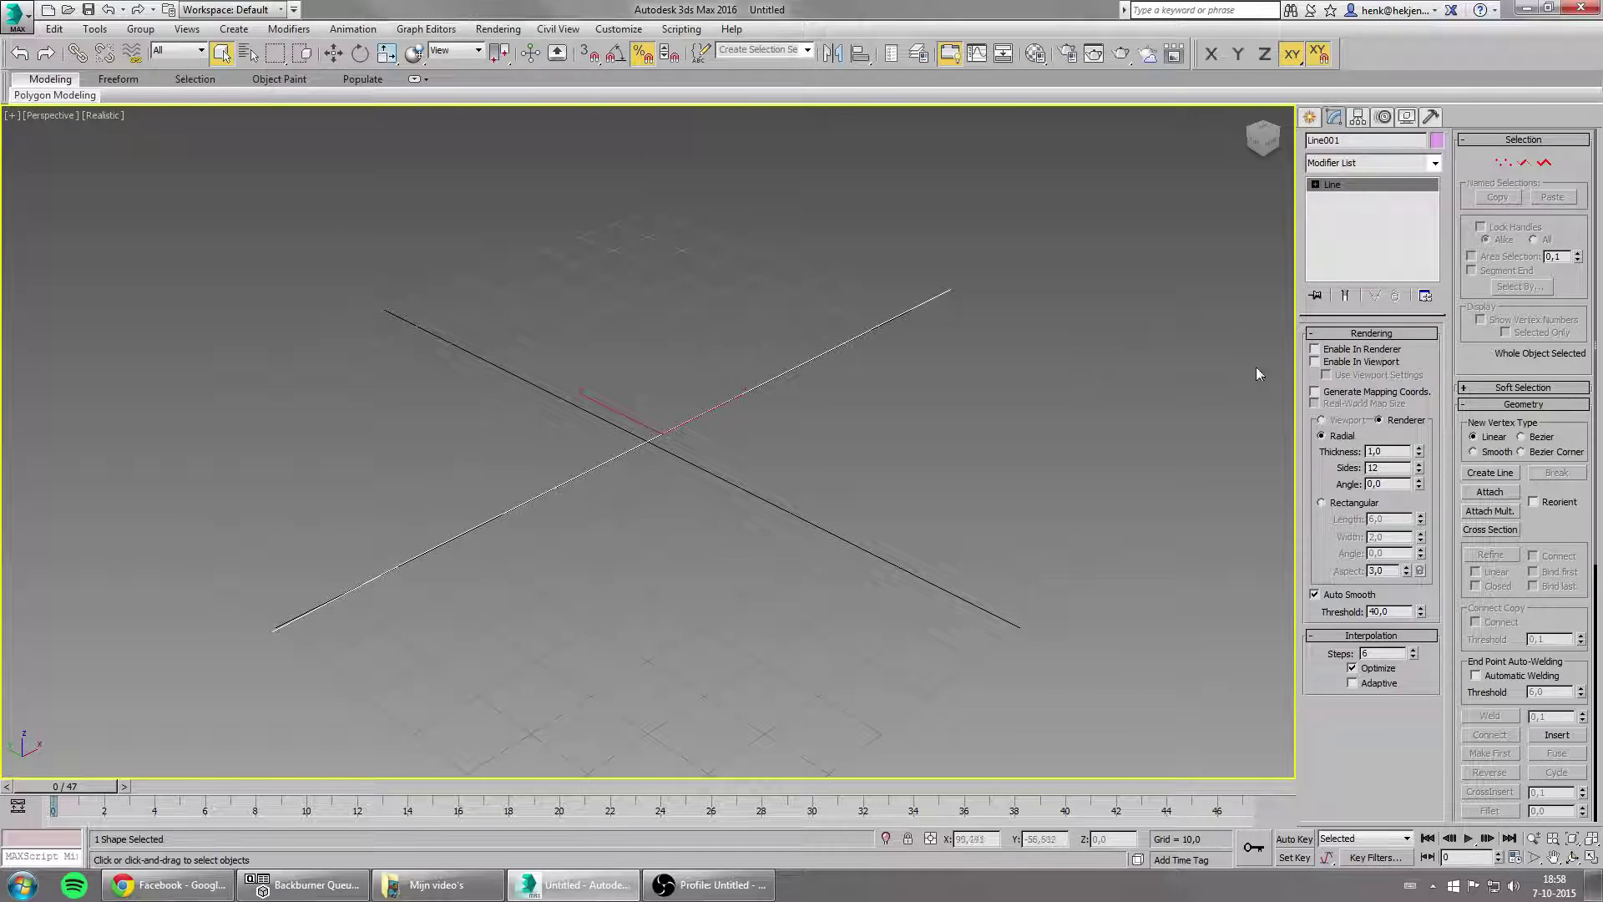
pyautogui.click(1336, 354)
pyautogui.click(1338, 364)
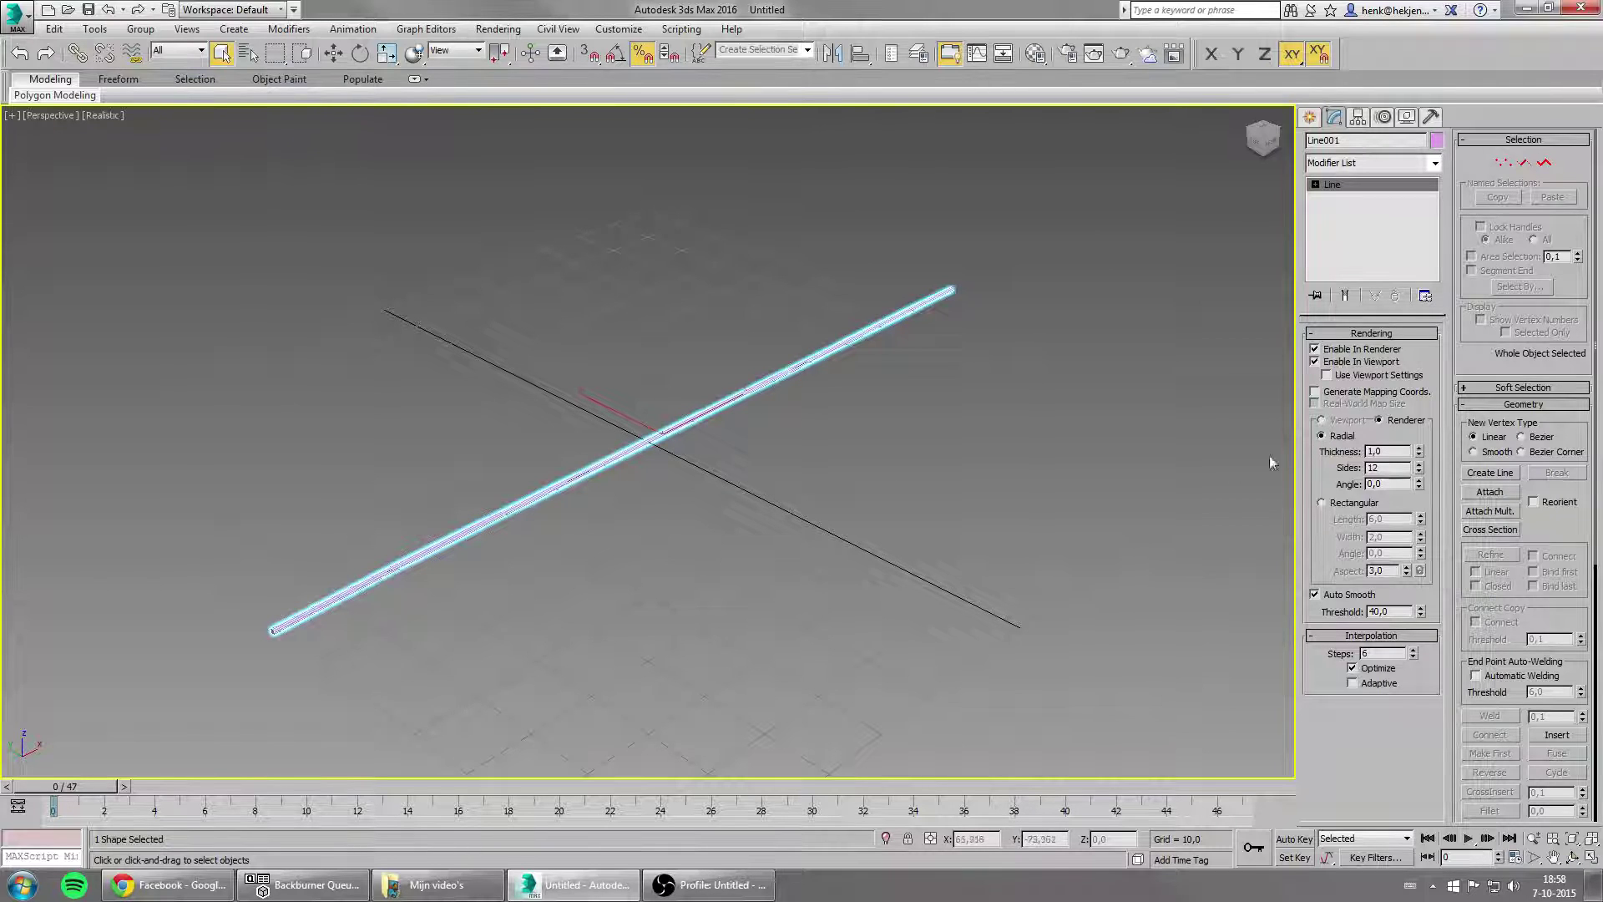
pyautogui.moveTo(1418, 451)
pyautogui.mouseDown()
pyautogui.moveTo(1418, 486)
pyautogui.moveTo(1421, 455)
pyautogui.mouseUp()
pyautogui.click(1375, 670)
# - In Vertex mode, window-select all six vertices of Line001
pyautogui.click(1503, 163)
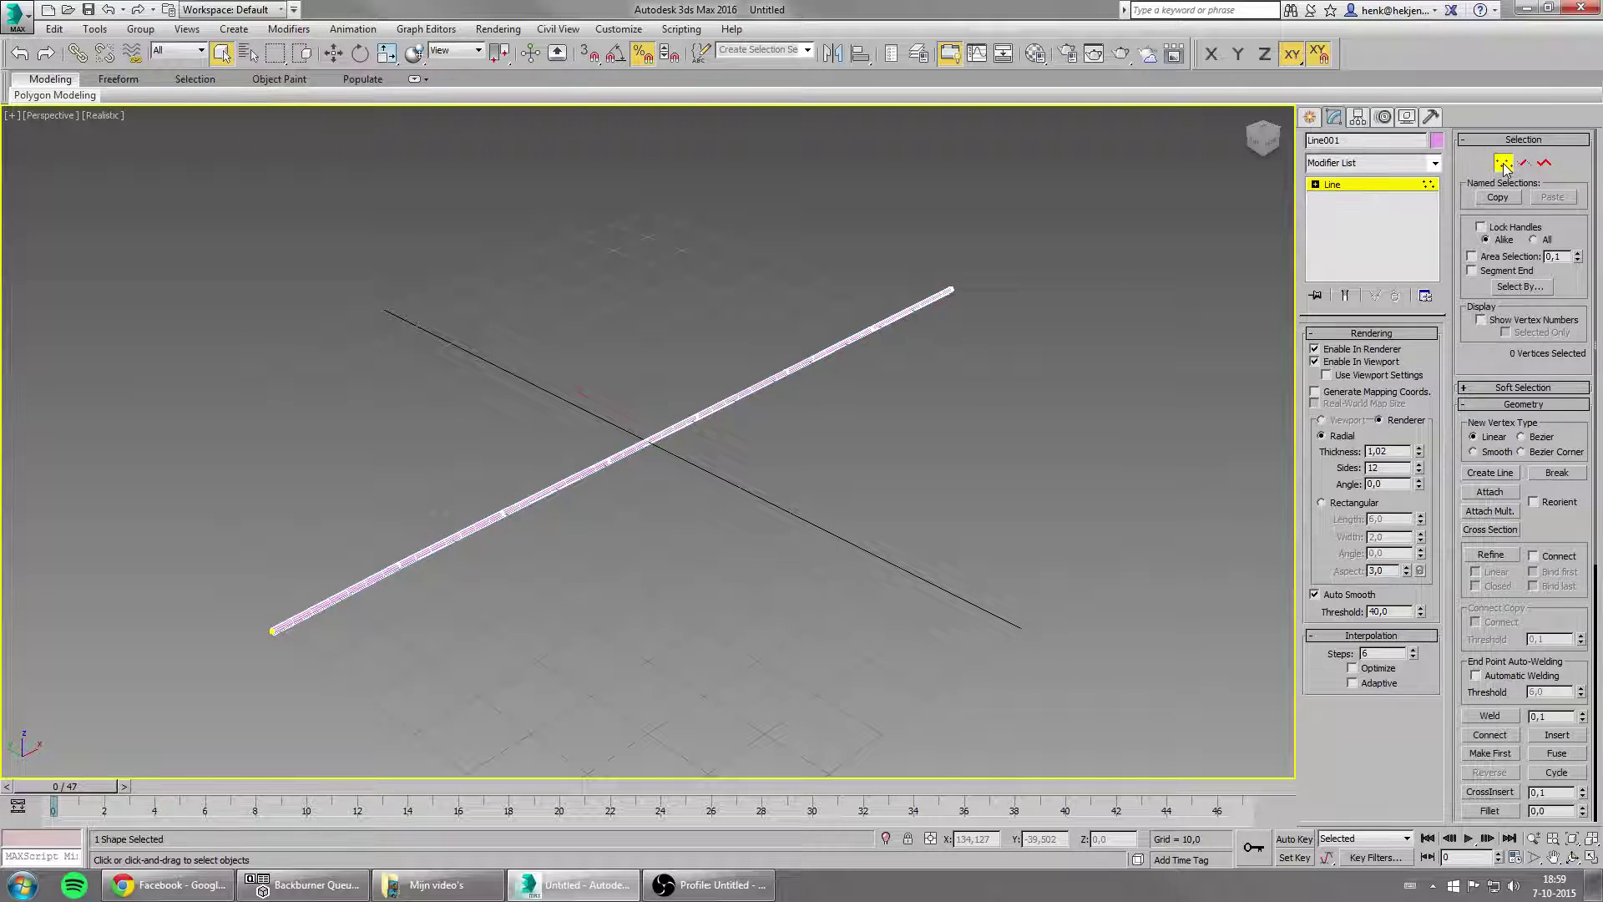
pyautogui.moveTo(928, 267); pyautogui.dragTo(315, 689)
pyautogui.moveTo(314, 689); pyautogui.dragTo(315, 689)
pyautogui.click(1372, 166)
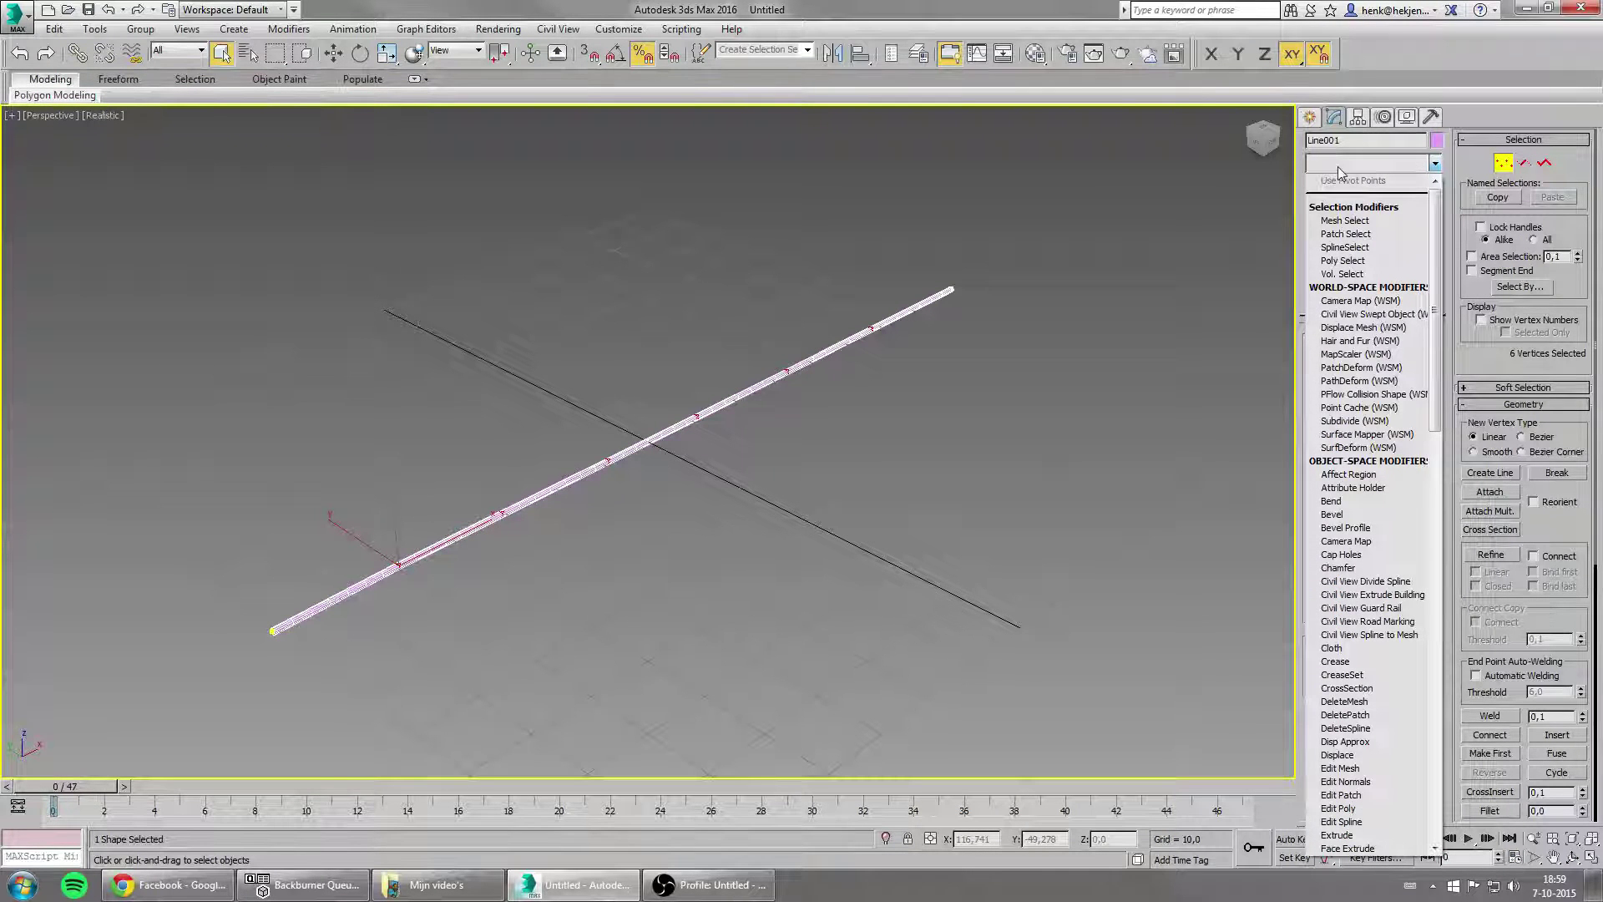
# - Apply a Noise modifier to Line001 from the Modifier List
pyautogui.press('n')
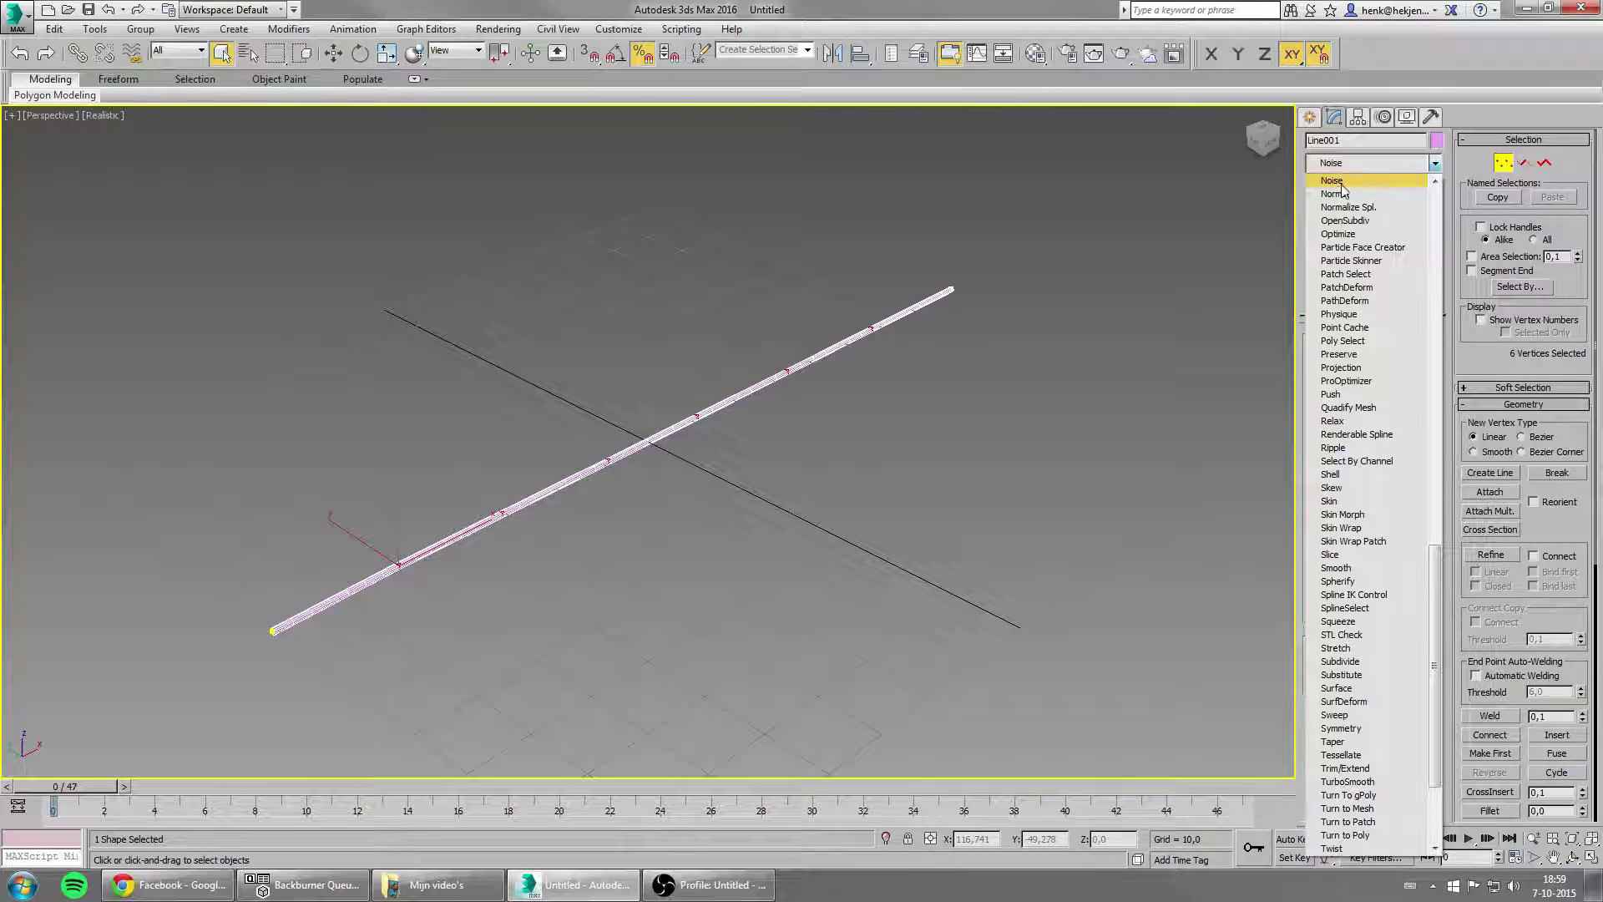
pyautogui.click(1336, 182)
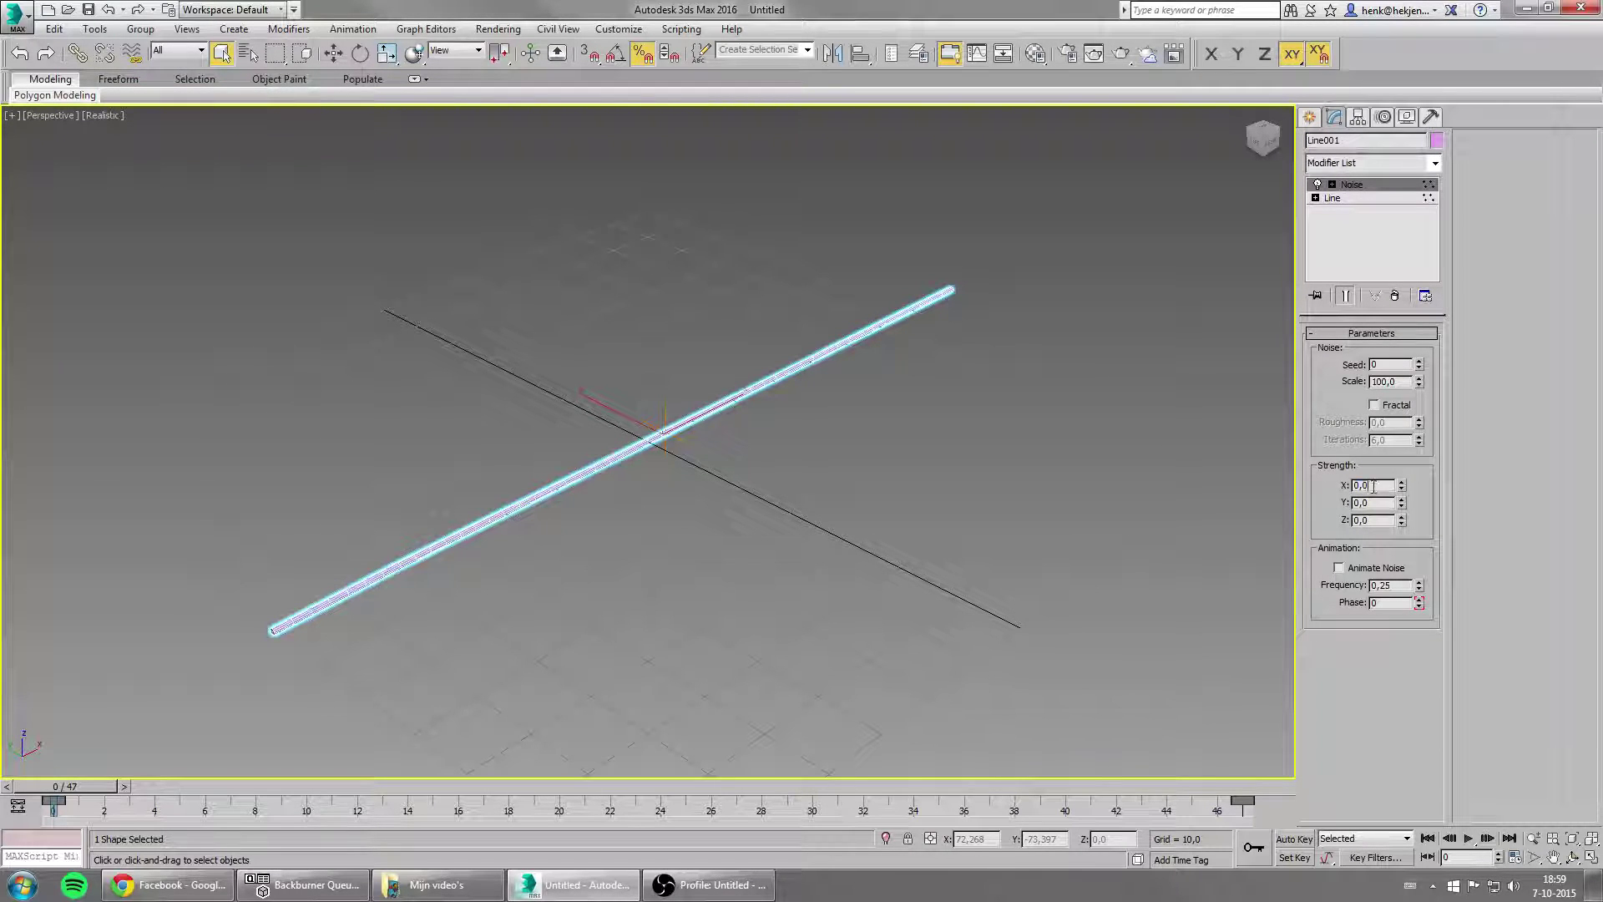
# - Set Noise strength X, Y and Z to 100 each
pyautogui.press('Tab')
pyautogui.write('100')
pyautogui.press('Tab')
pyautogui.write('100')
pyautogui.press('Return')
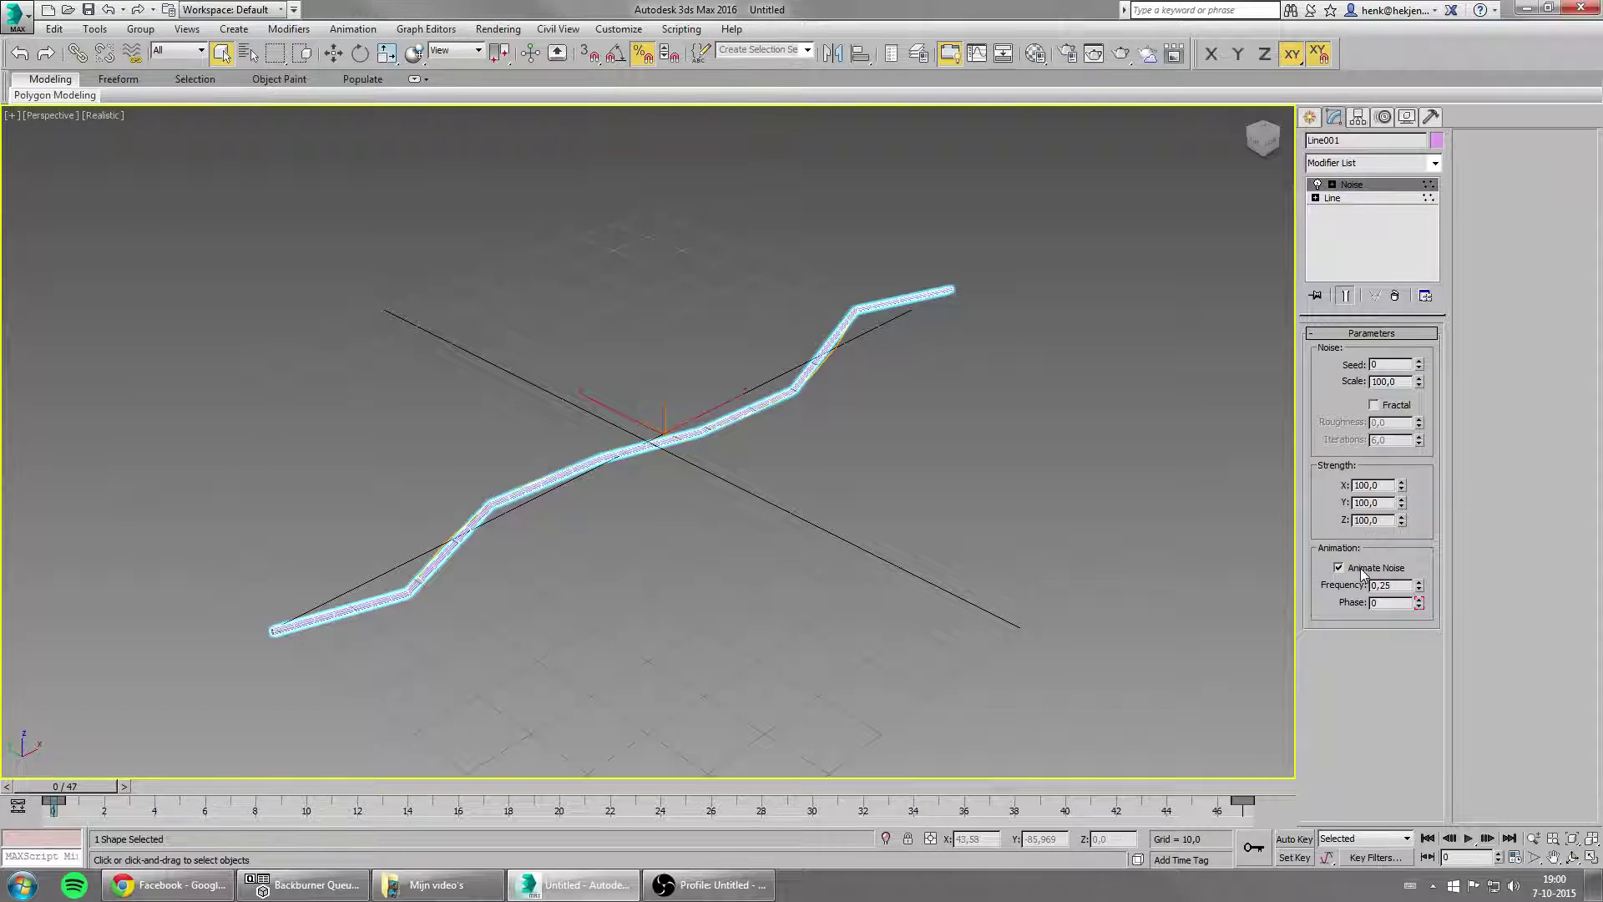
# - Deselect the line, preview the wavy noise animation, then rewind to frame 0
pyautogui.click(844, 565)
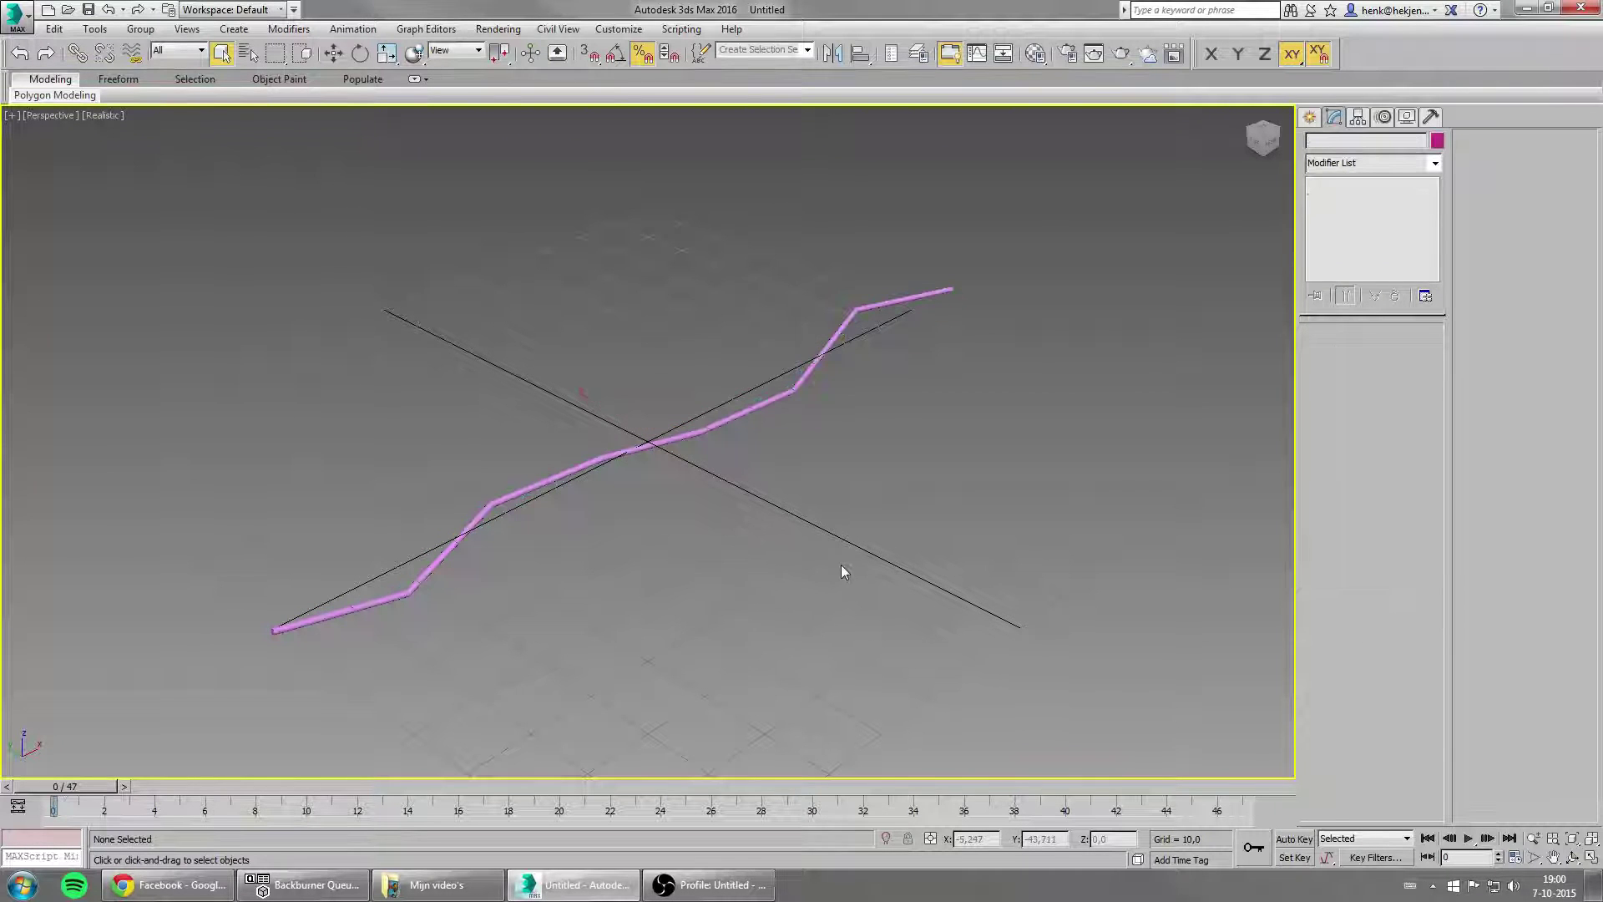
pyautogui.press('/')
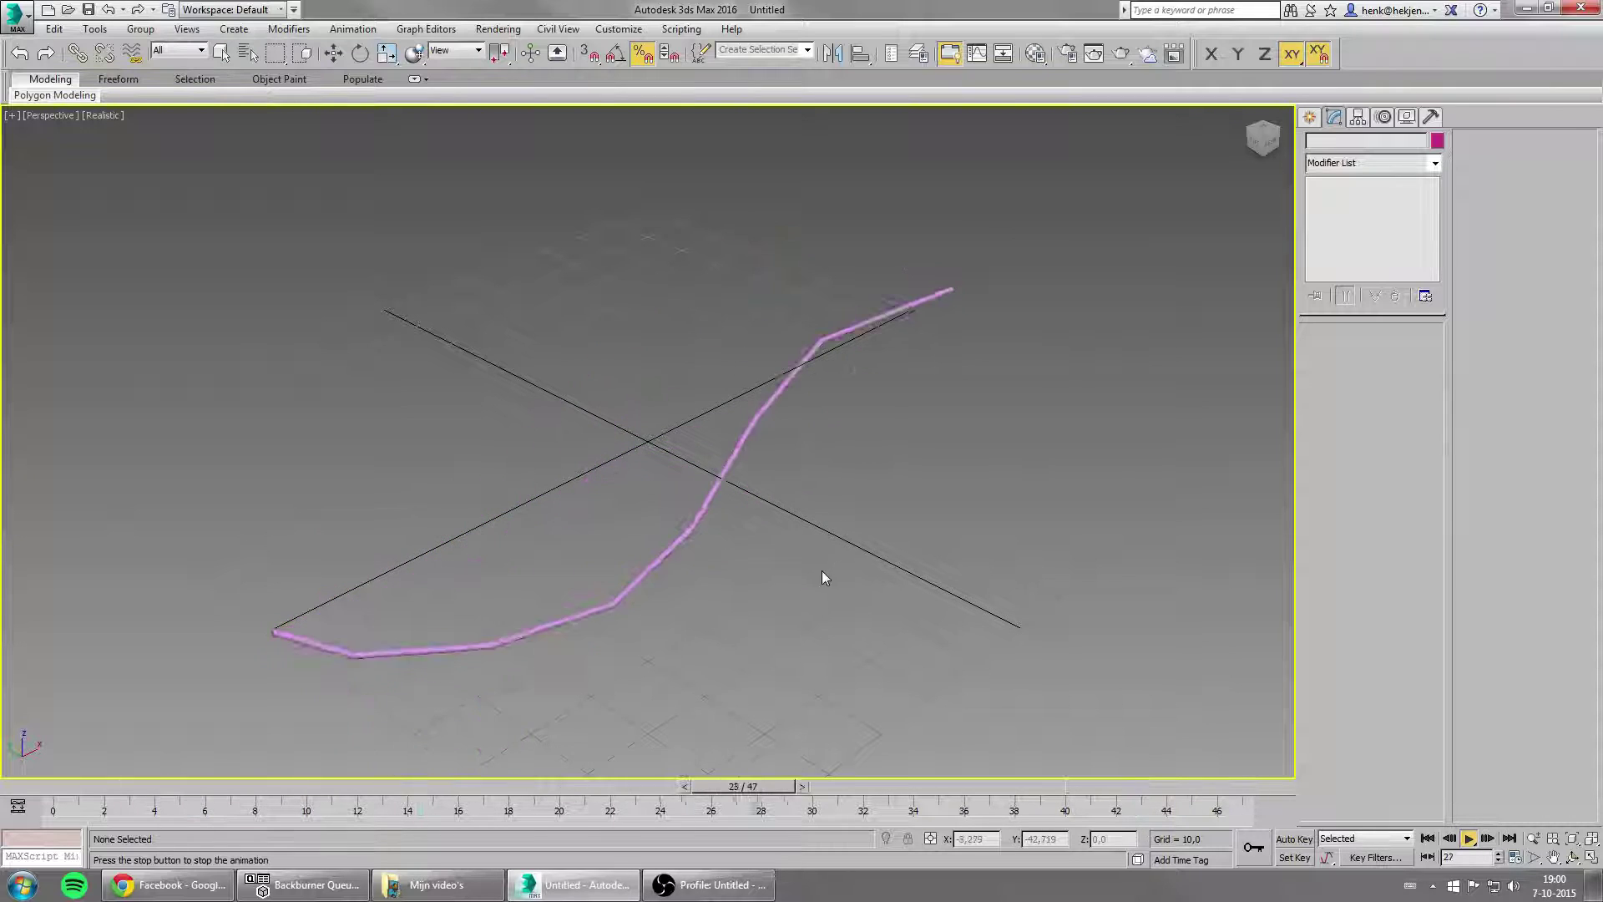
pyautogui.press('/')
pyautogui.press('Home')
# - Reselect the line, turn on Fractal noise, and play the jagged animation
pyautogui.click(659, 443)
pyautogui.click(659, 444)
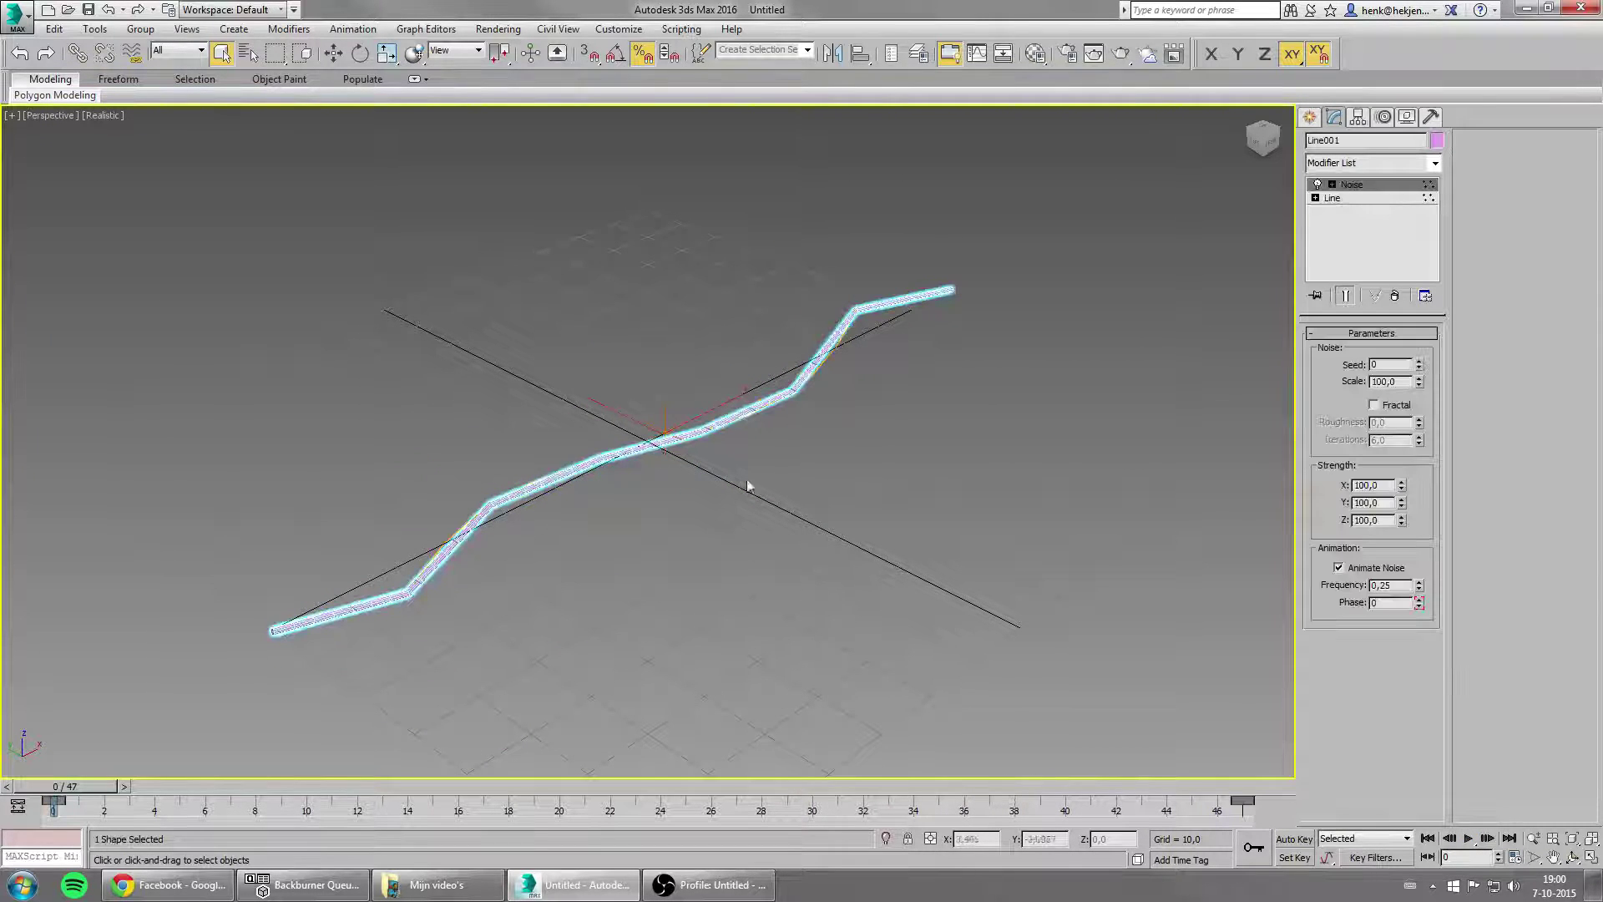
pyautogui.click(1375, 405)
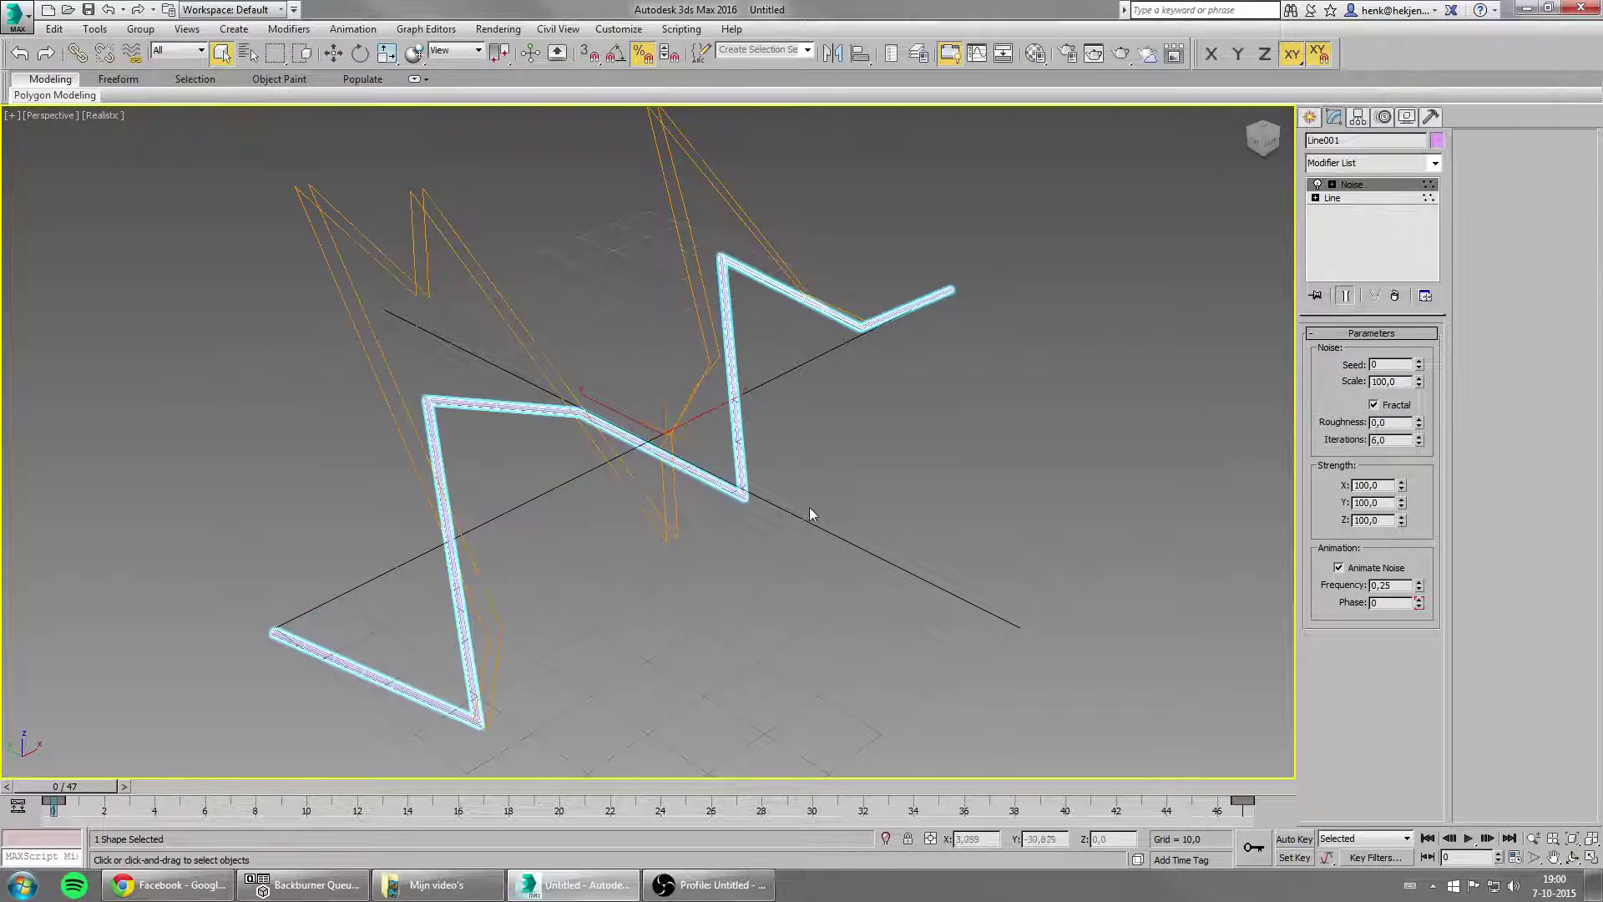
pyautogui.hotkey('ctrl', 'z')
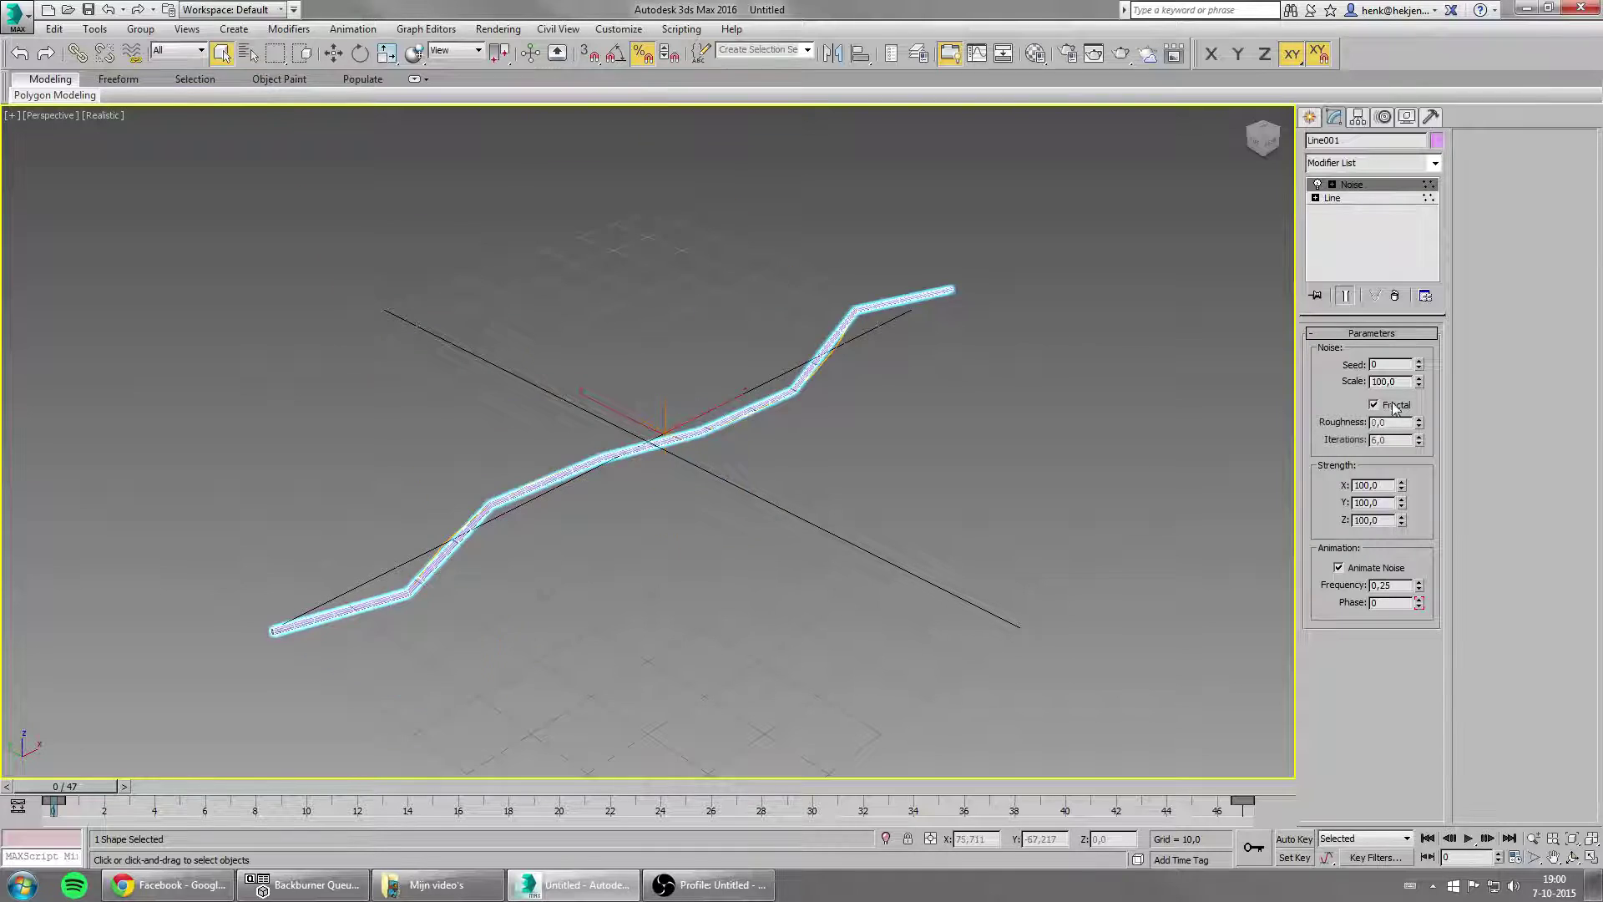
pyautogui.hotkey('ctrl', 'y')
pyautogui.press('/')
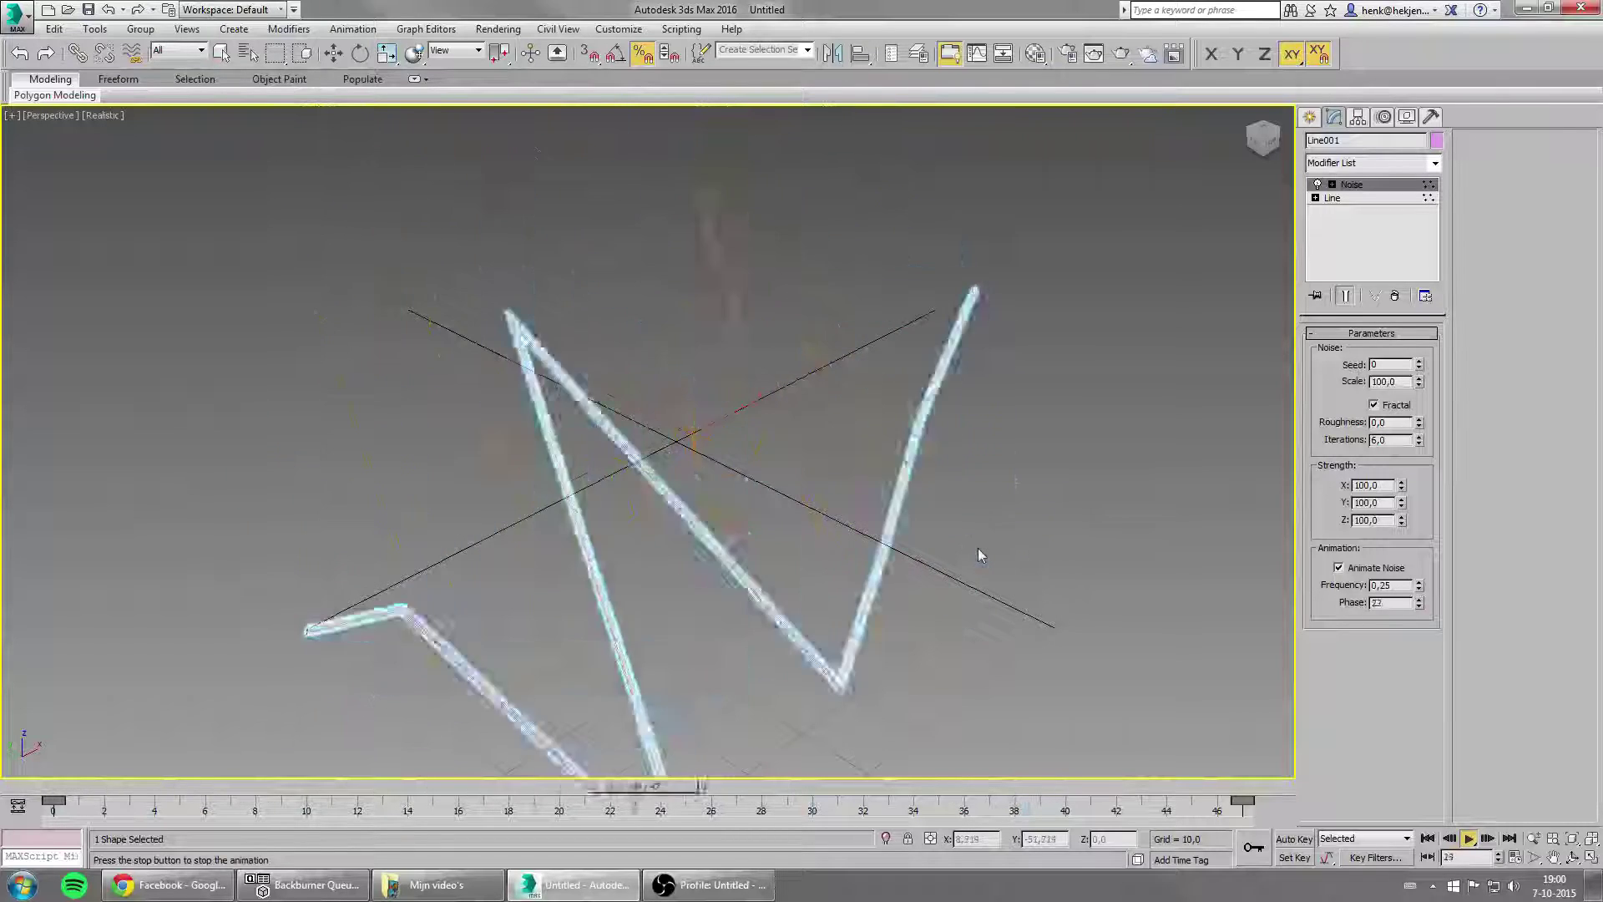
# - Stop playback and set Noise strength X, Y and Z to 50
pyautogui.press('/')
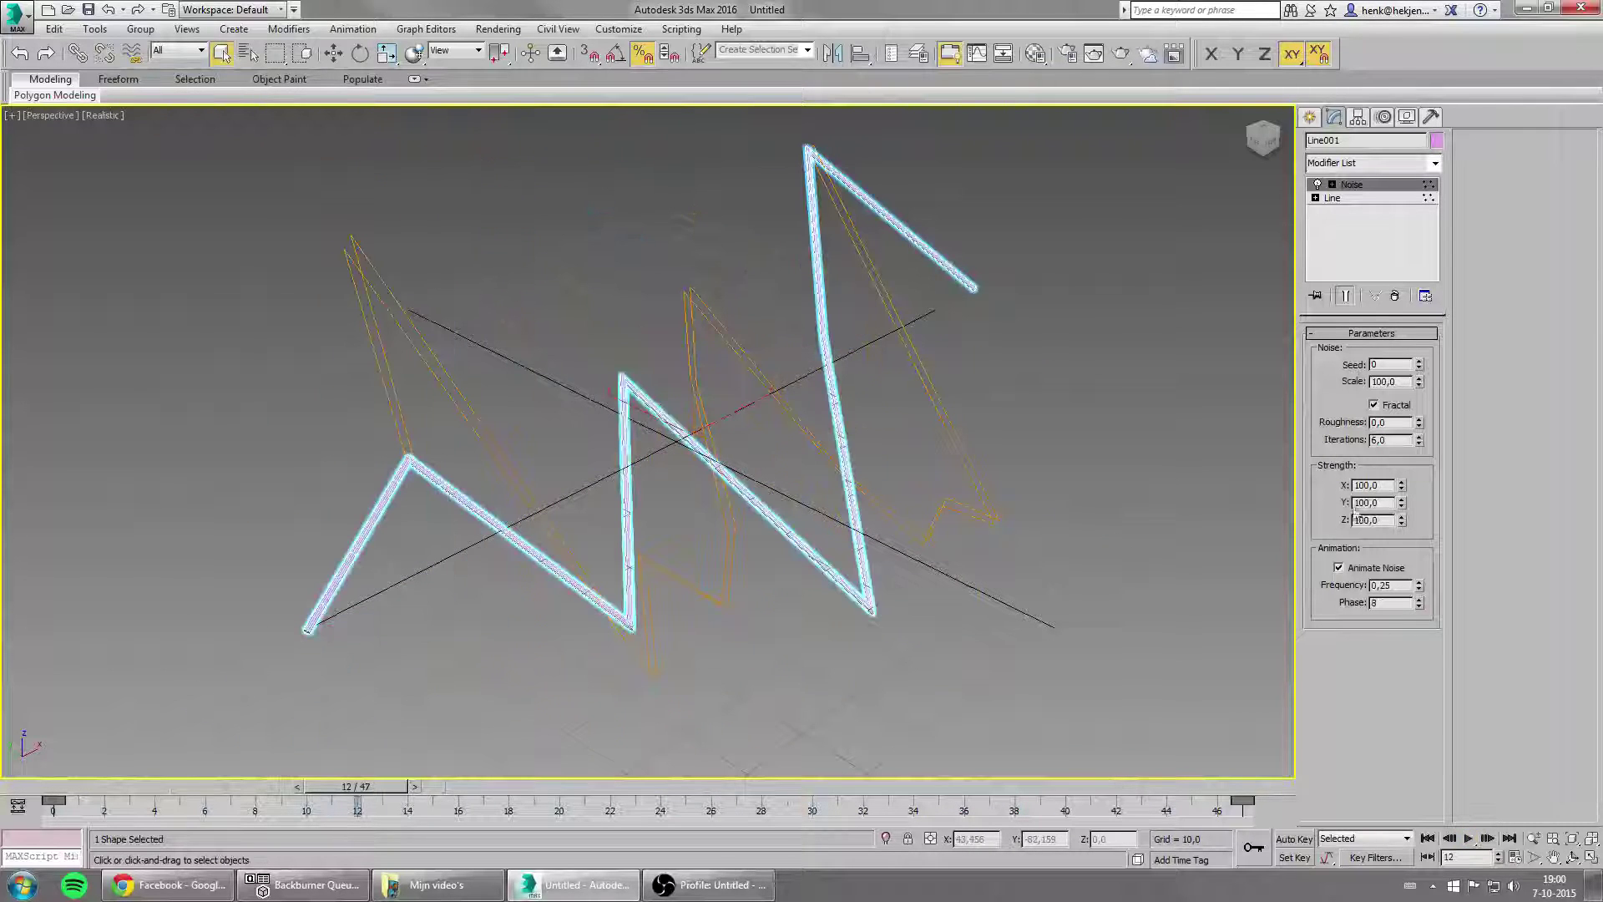
pyautogui.doubleClick(1380, 485)
pyautogui.write('50')
pyautogui.press('Tab')
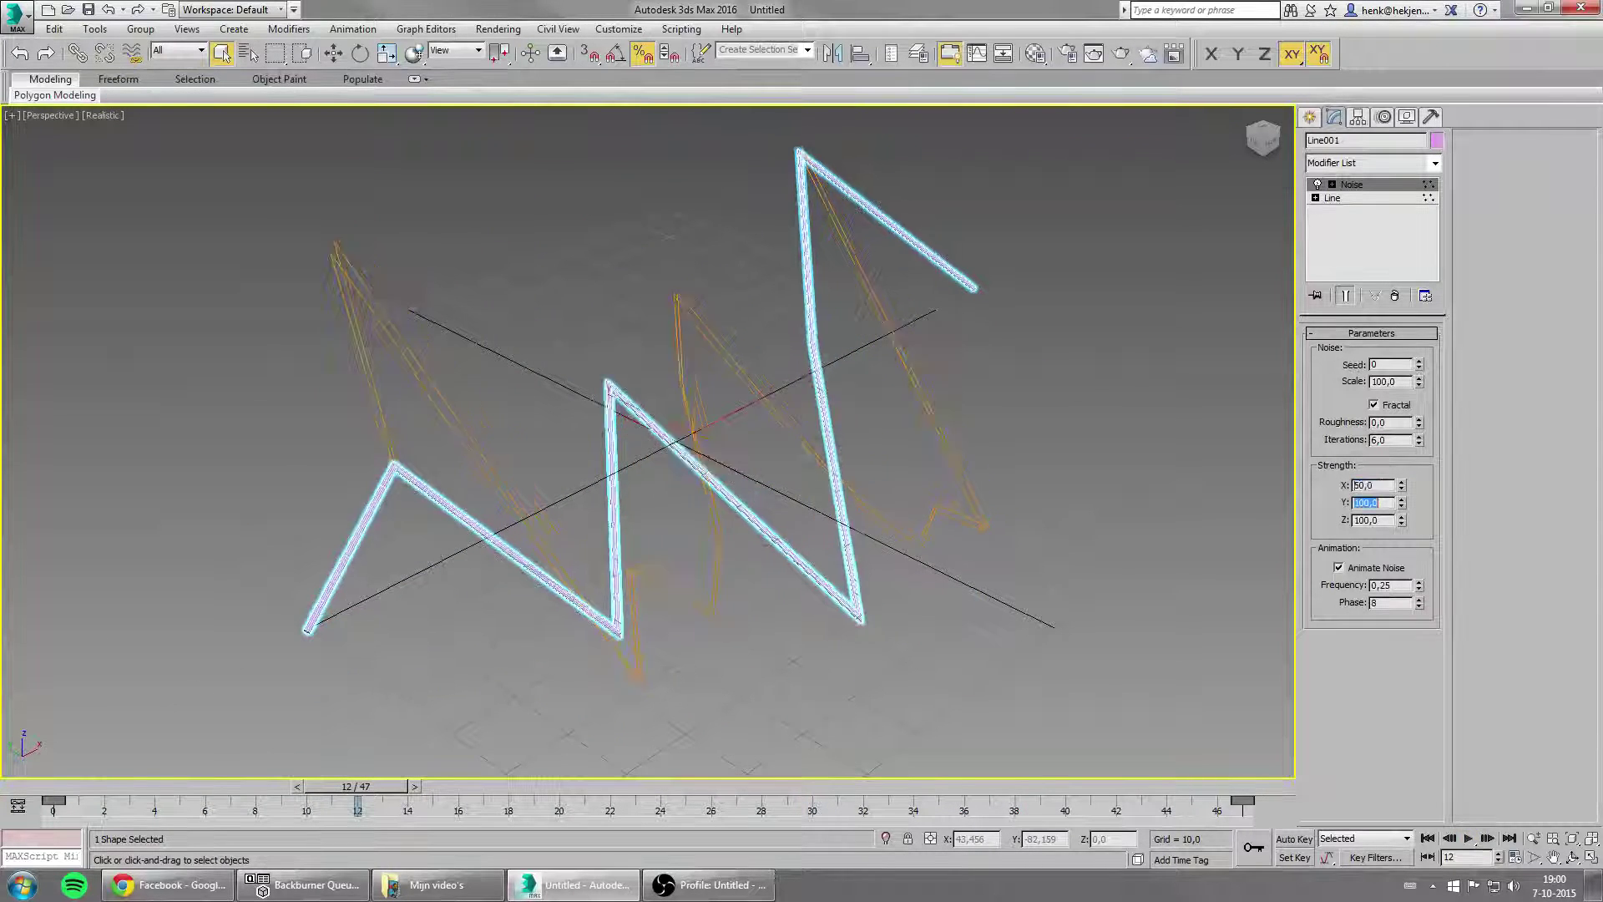
pyautogui.write('50')
pyautogui.press('Tab')
pyautogui.write('50')
pyautogui.press('Return')
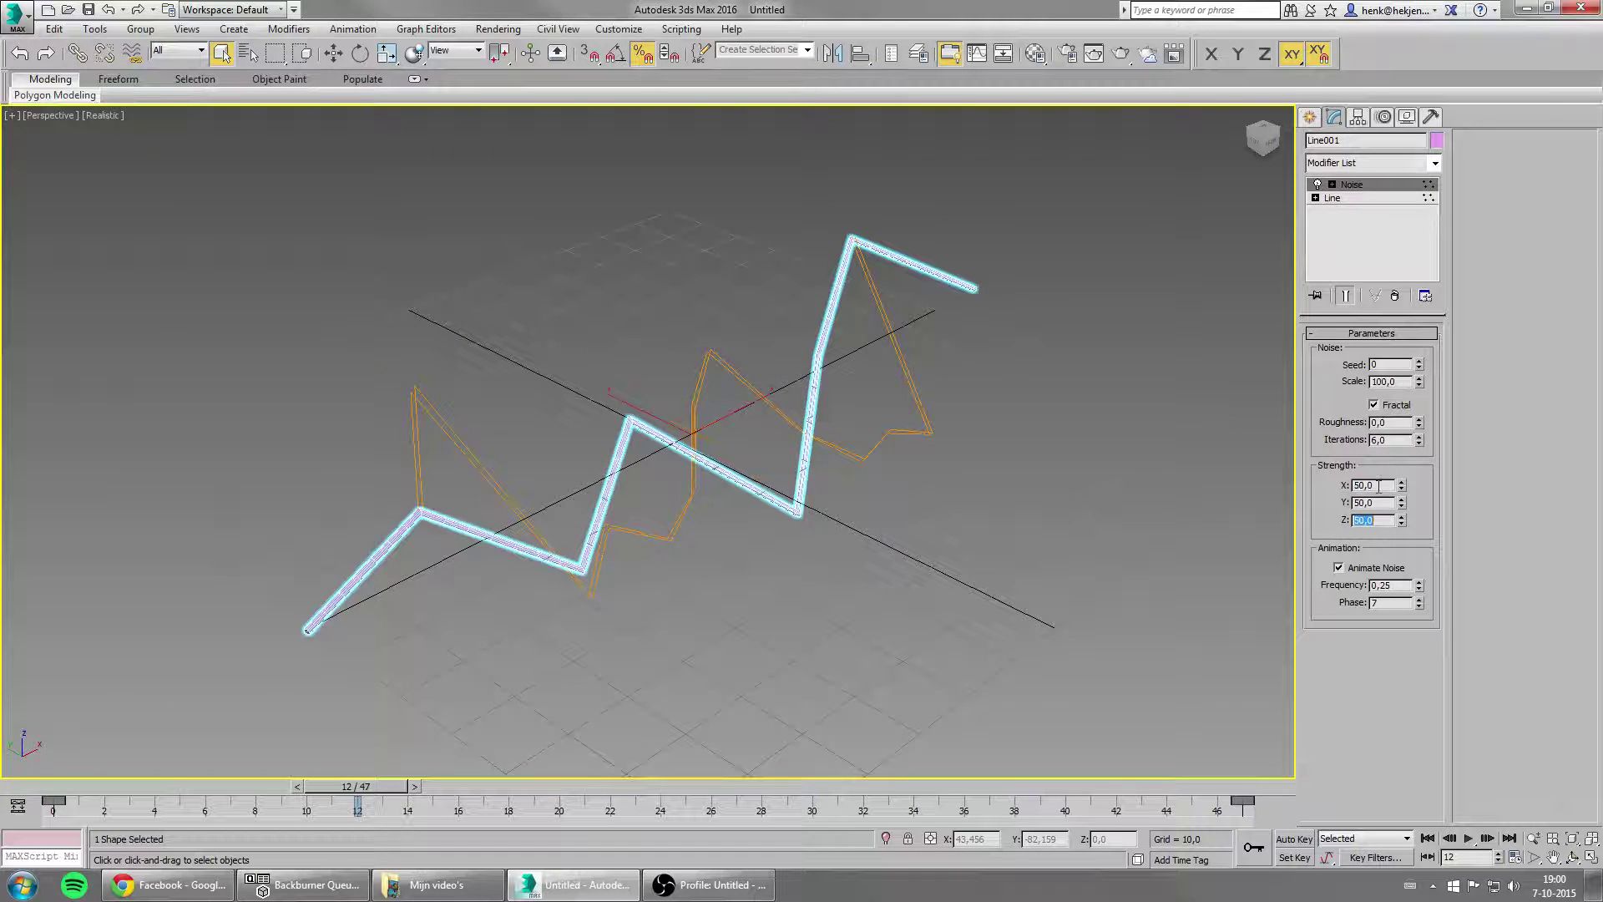
# - Lower Noise strength X, Y and Z to 25, deselect, and replay the animation
pyautogui.doubleClick(1380, 485)
pyautogui.write('25')
pyautogui.press('Tab')
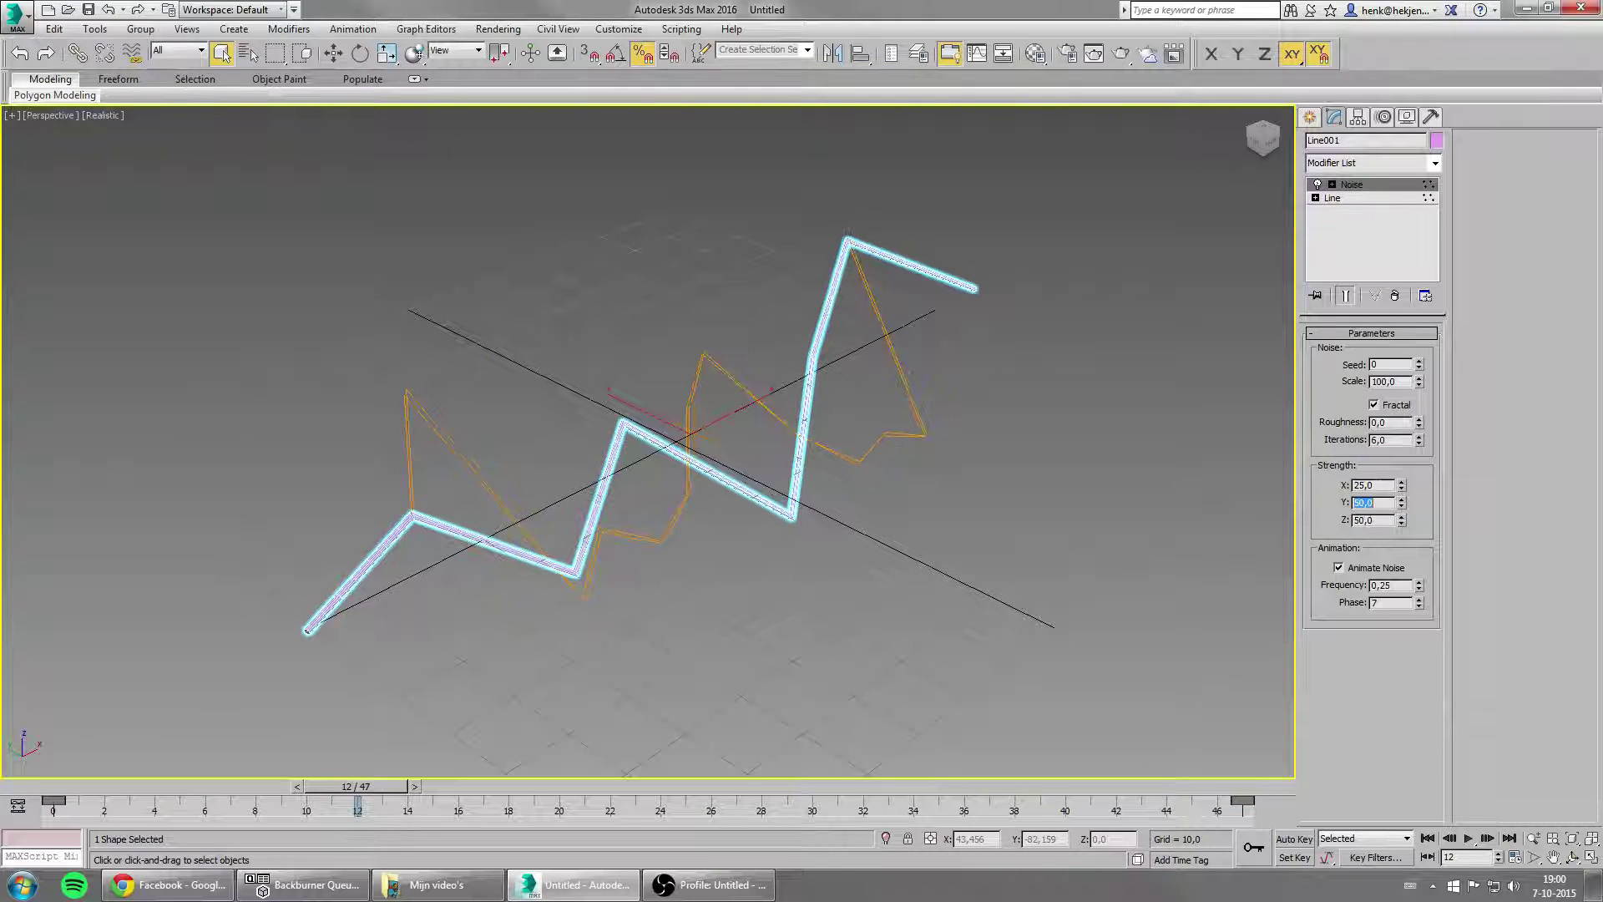
pyautogui.write('25')
pyautogui.press('Tab')
pyautogui.write('25')
pyautogui.press('Return')
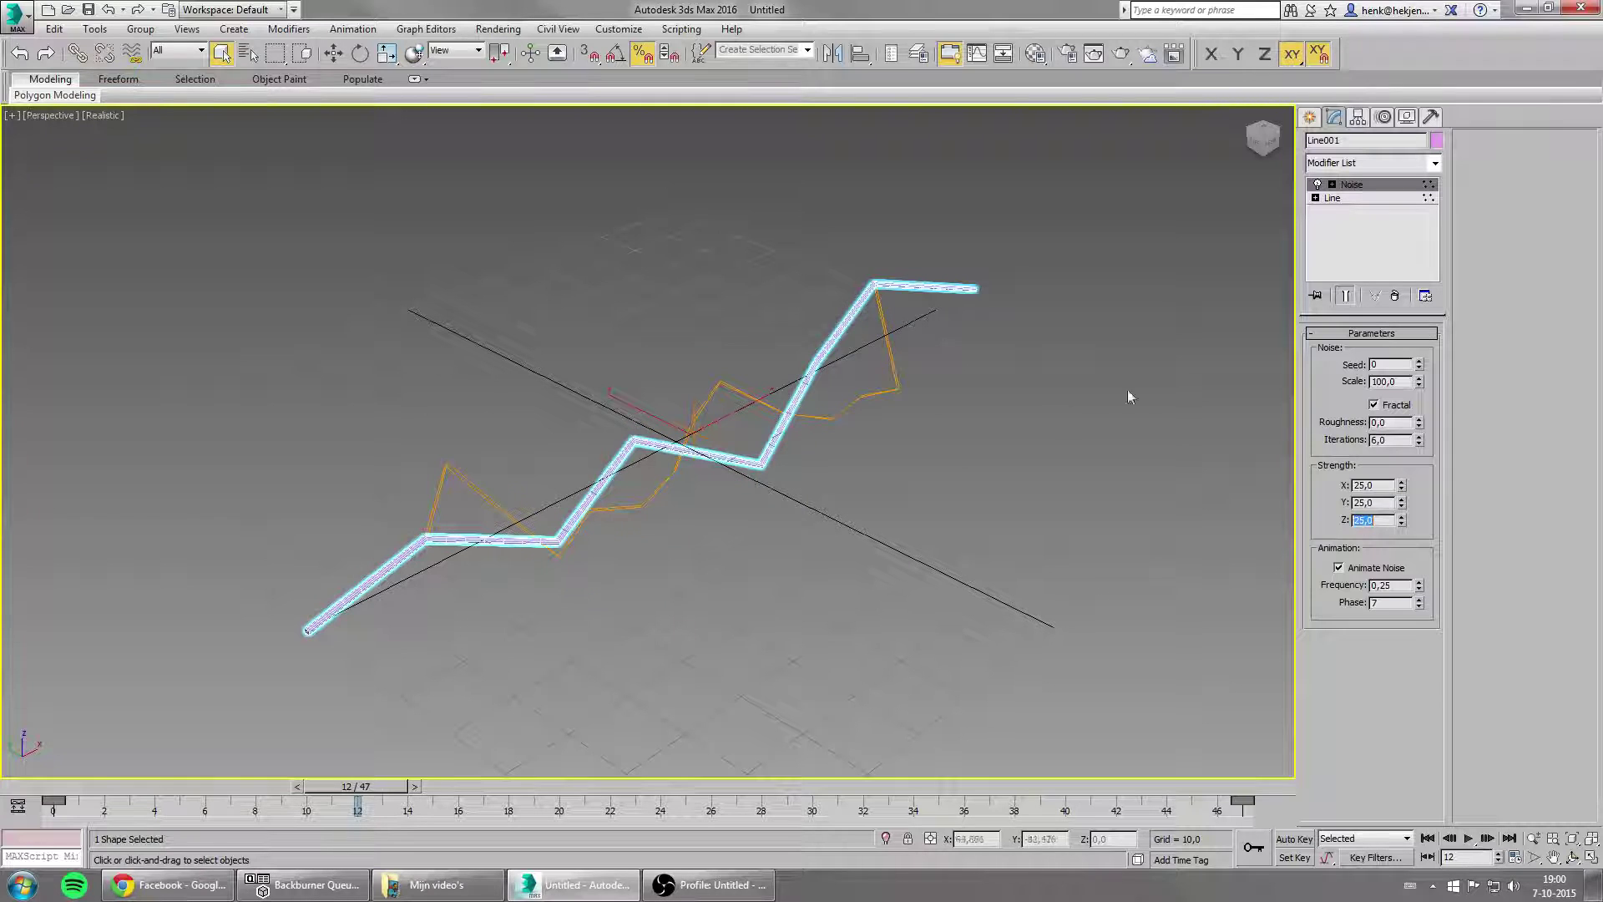
pyautogui.click(1034, 434)
pyautogui.press('/')
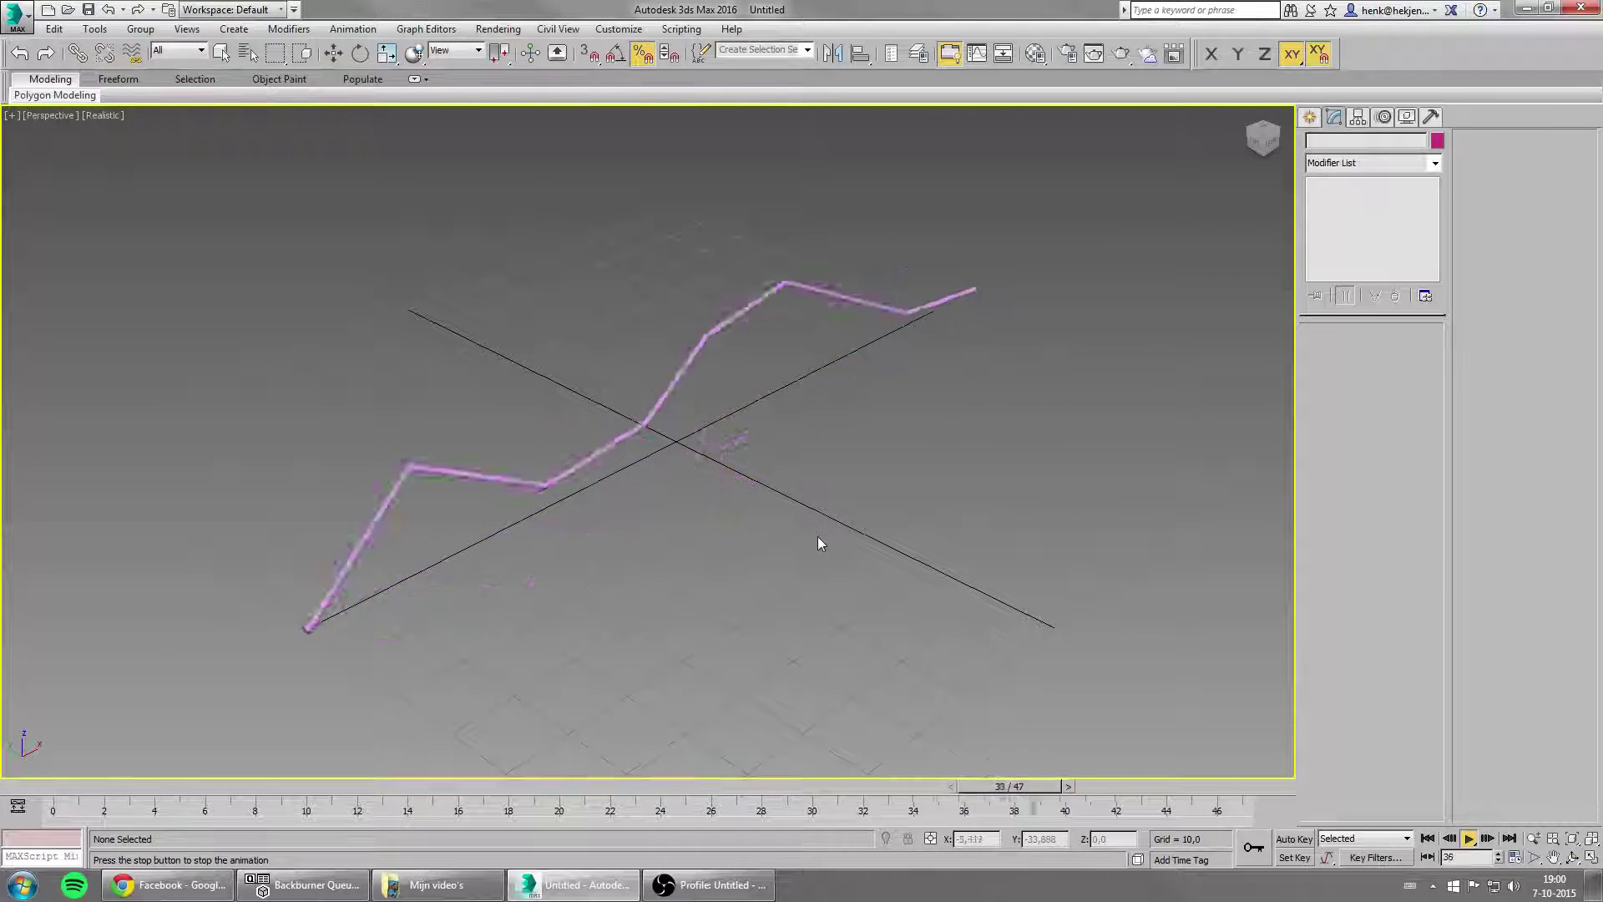
# - Reselect Line001 with a selection box and replay the animation, stopping at frame 17
pyautogui.press('/')
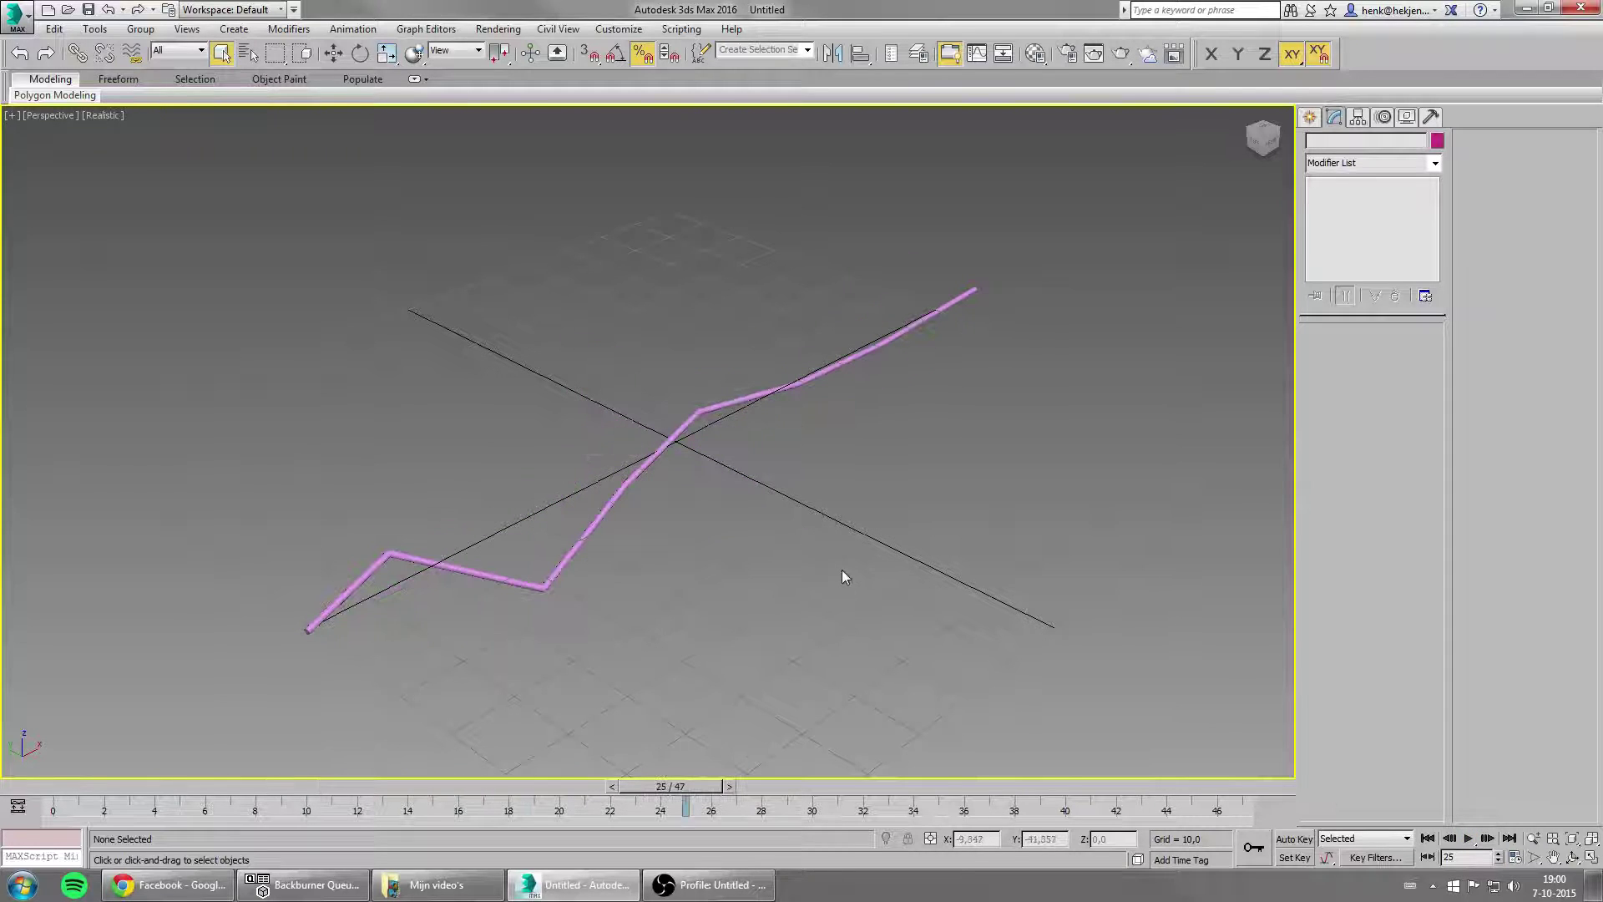
pyautogui.moveTo(837, 607); pyautogui.dragTo(616, 351)
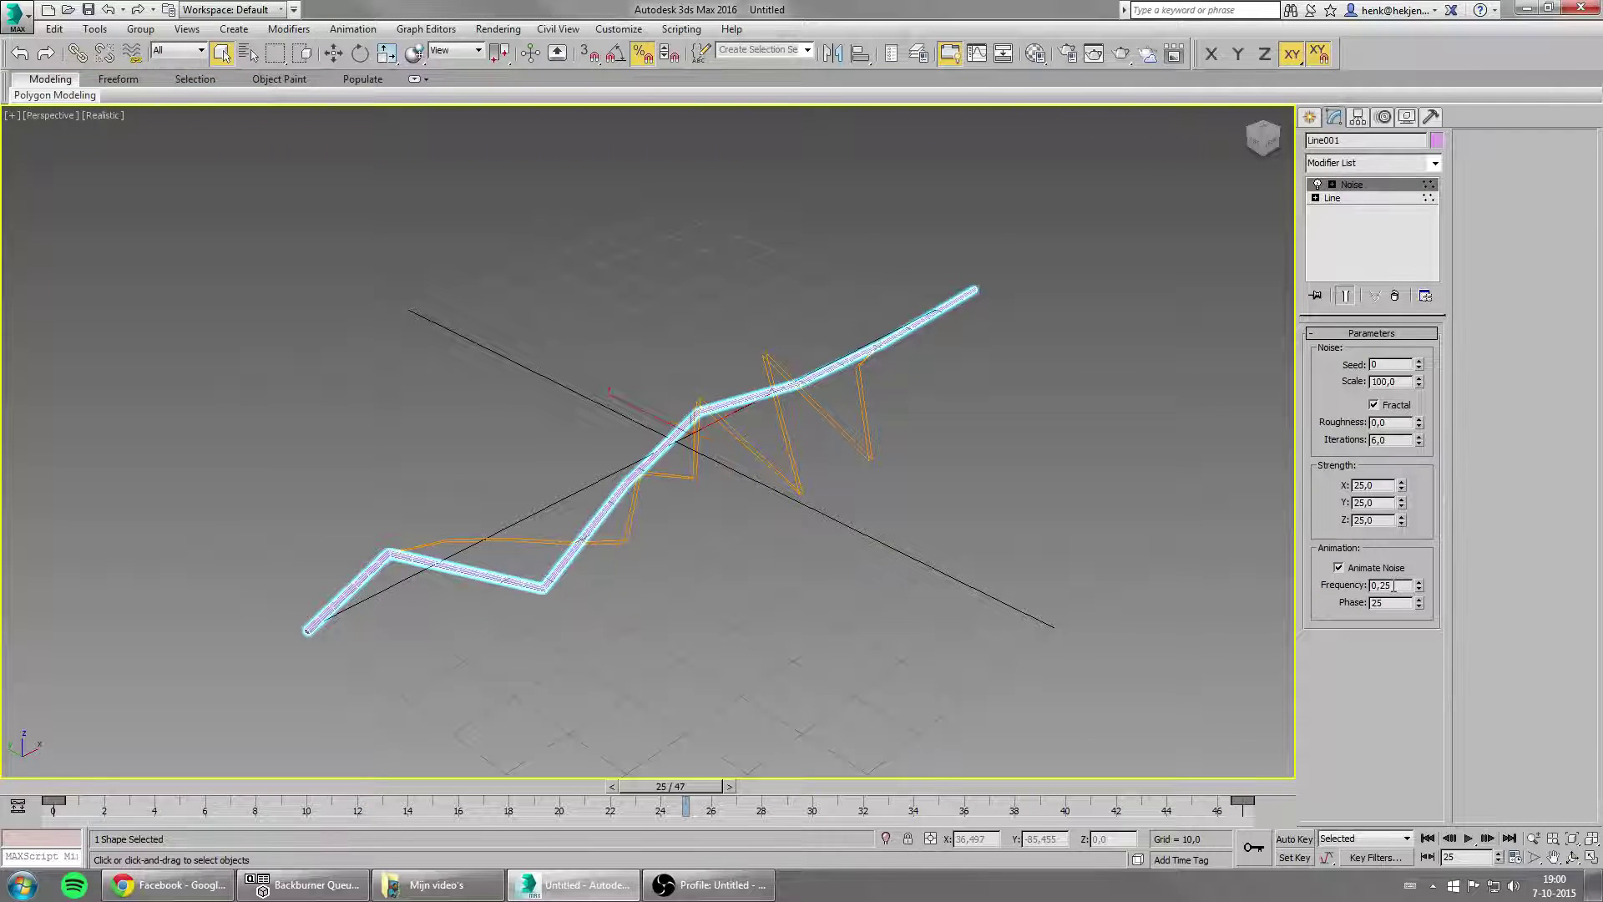
pyautogui.press('/')
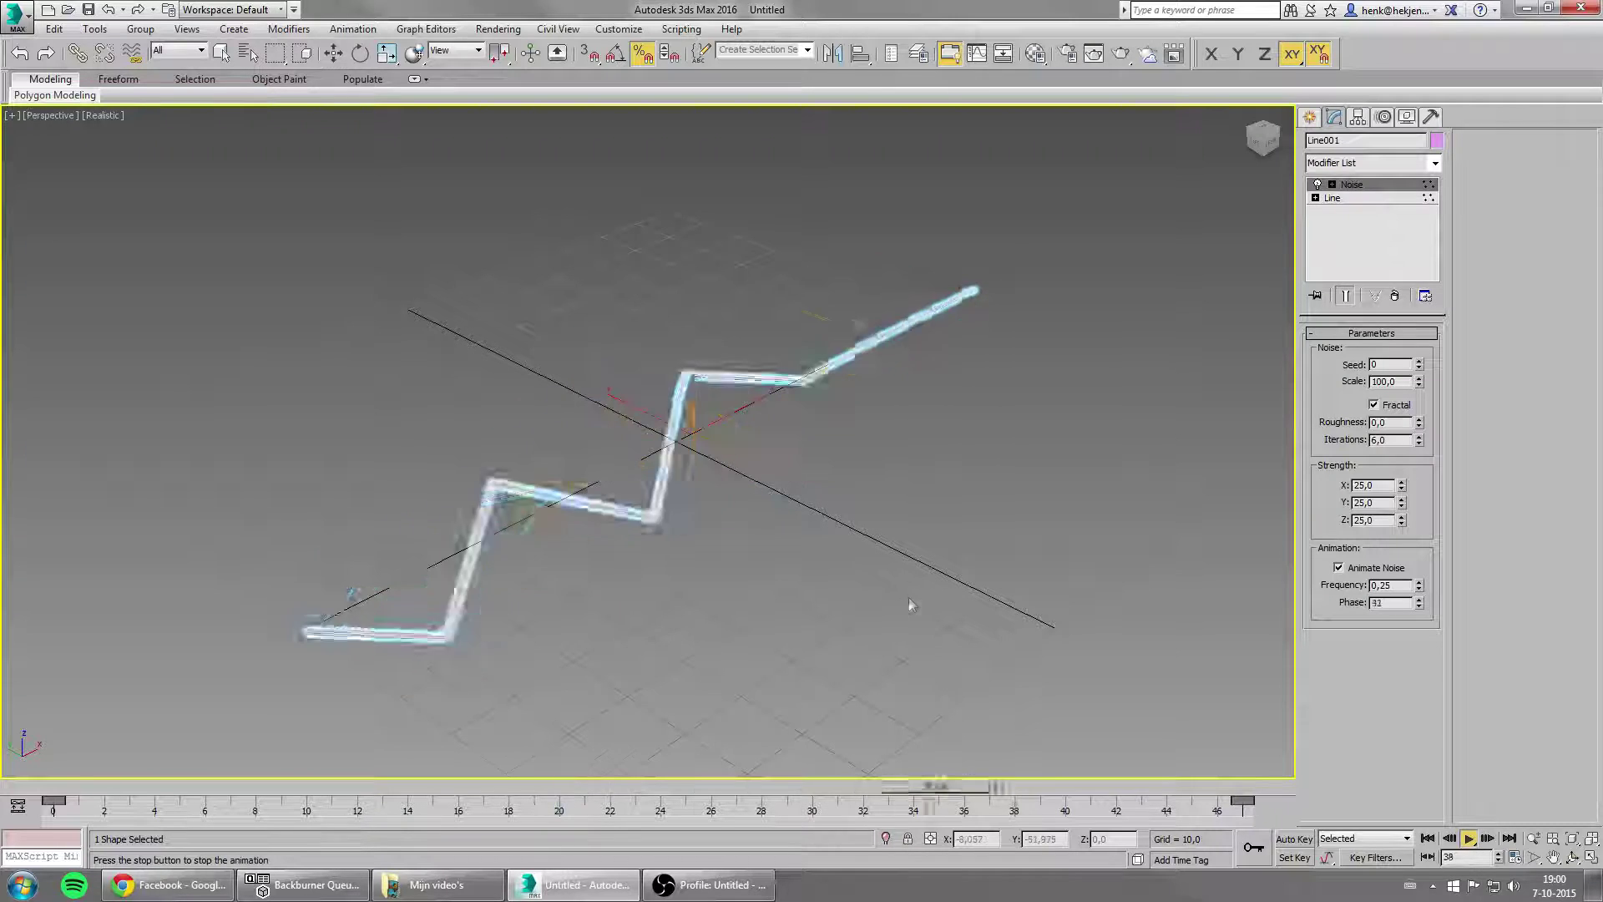
pyautogui.press('/')
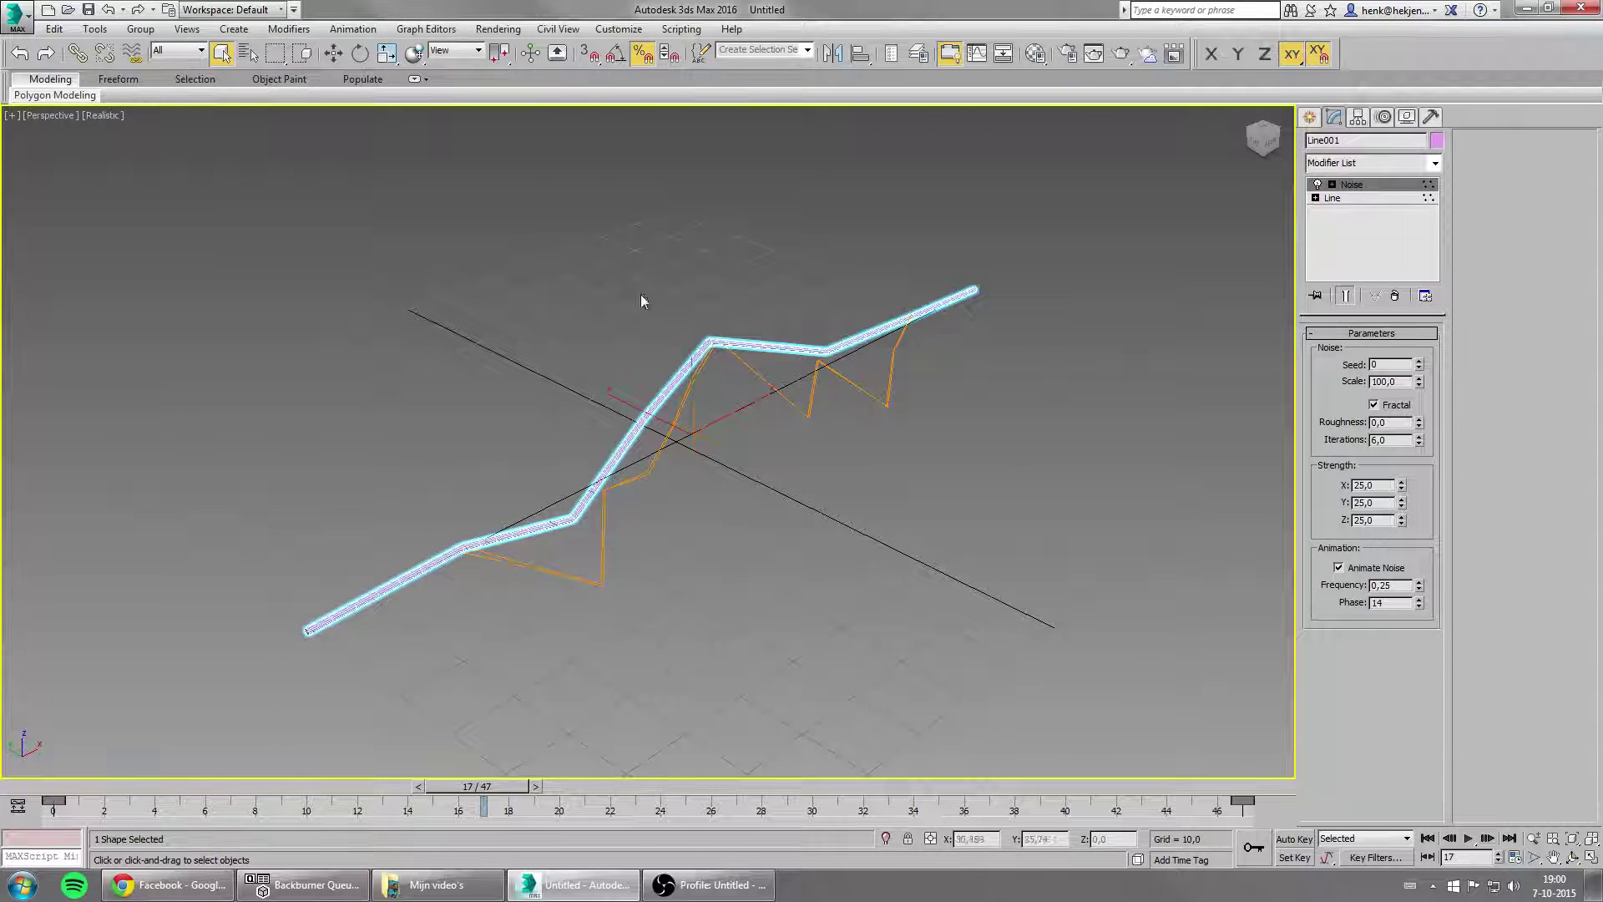
# - Make both Noise phase keys linear in the Curve Editor, then play the animation
pyautogui.click(428, 30)
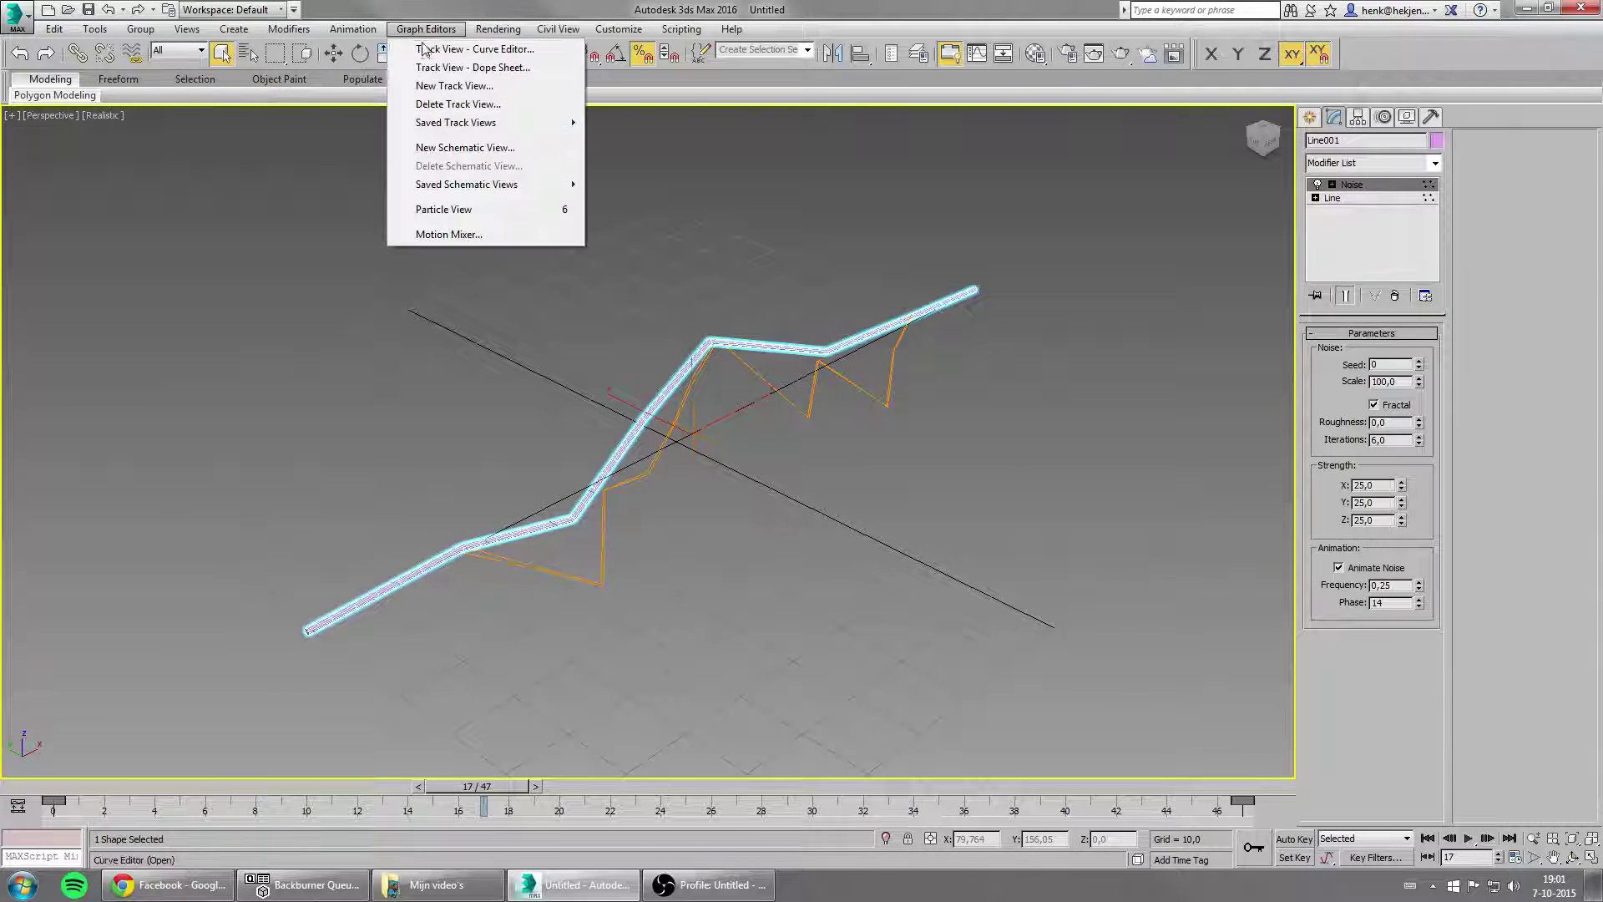
pyautogui.click(500, 51)
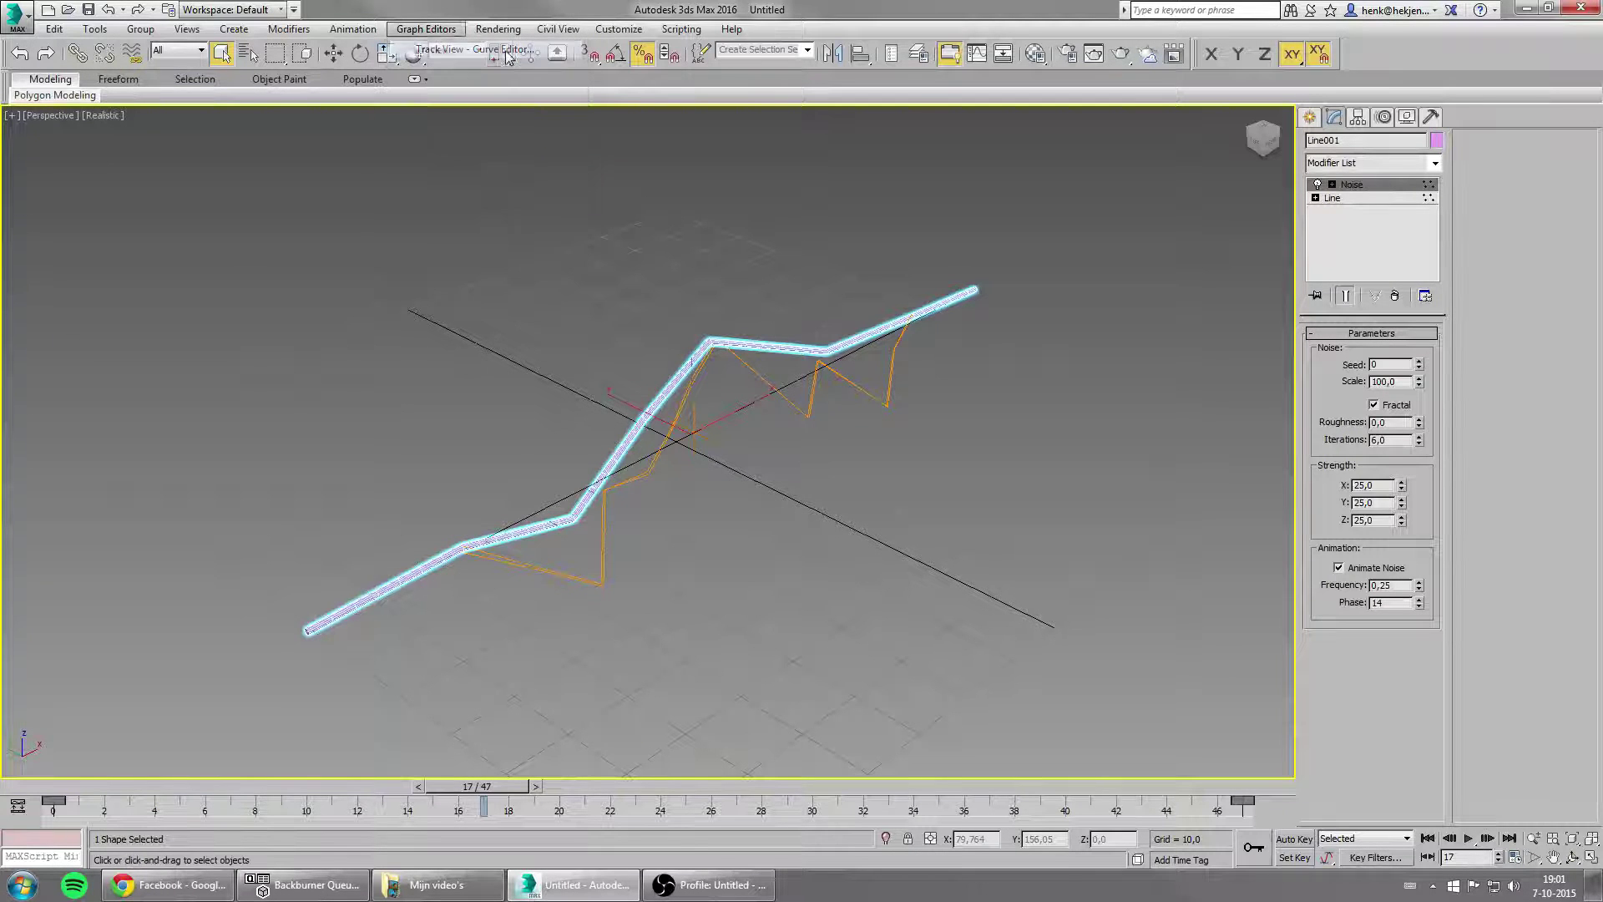
pyautogui.scroll(-2, 430, 491)
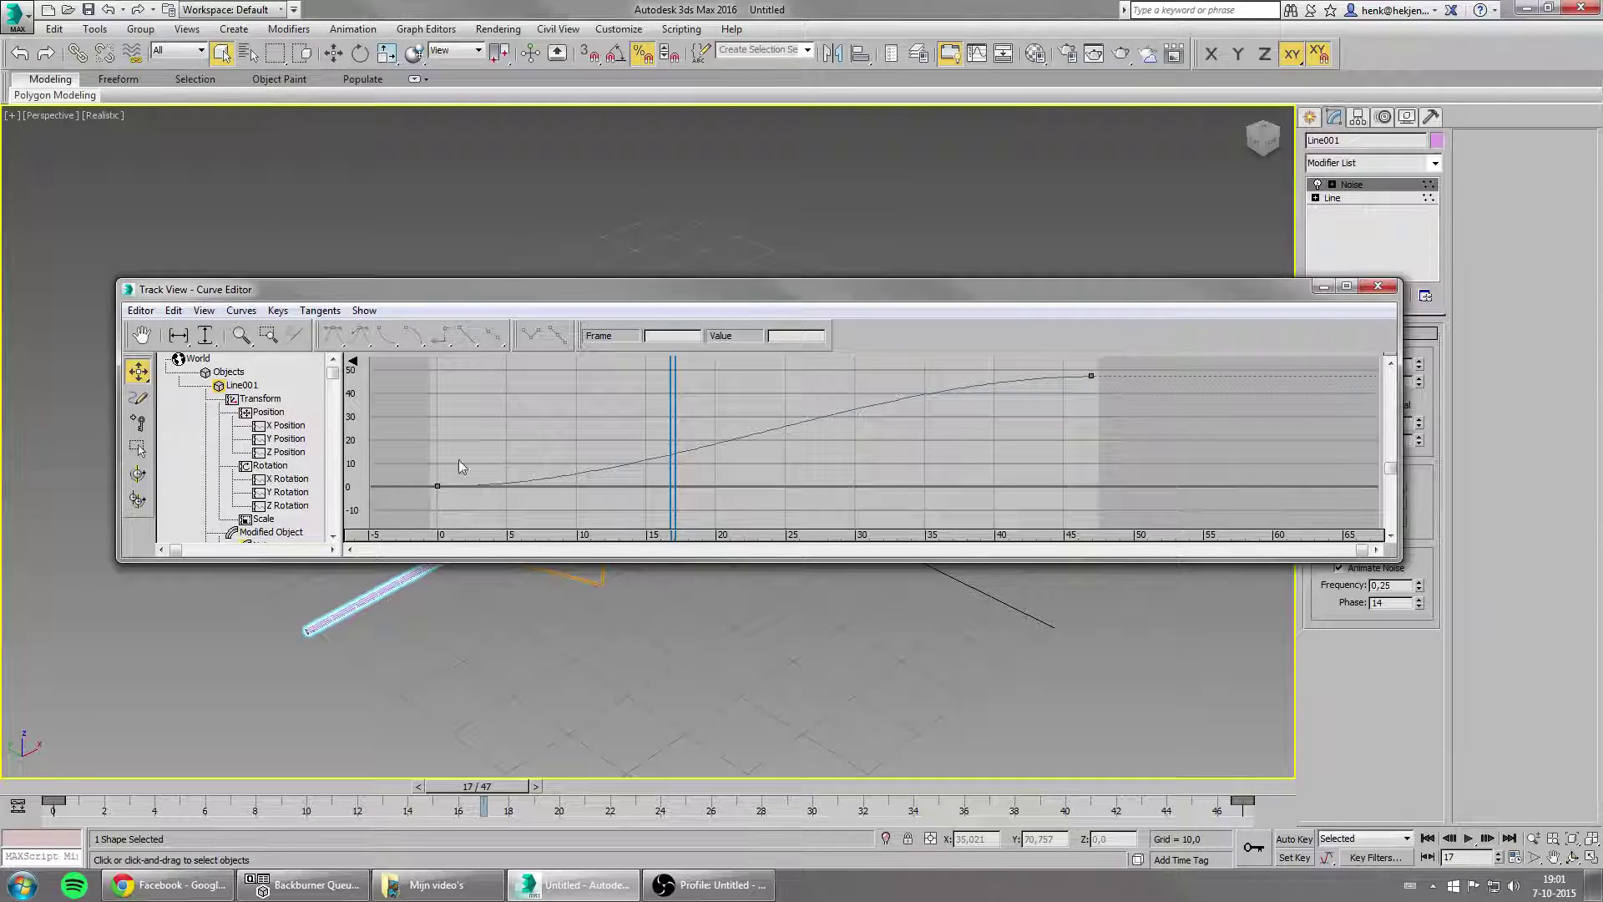
pyautogui.hotkey('ctrl', 'a')
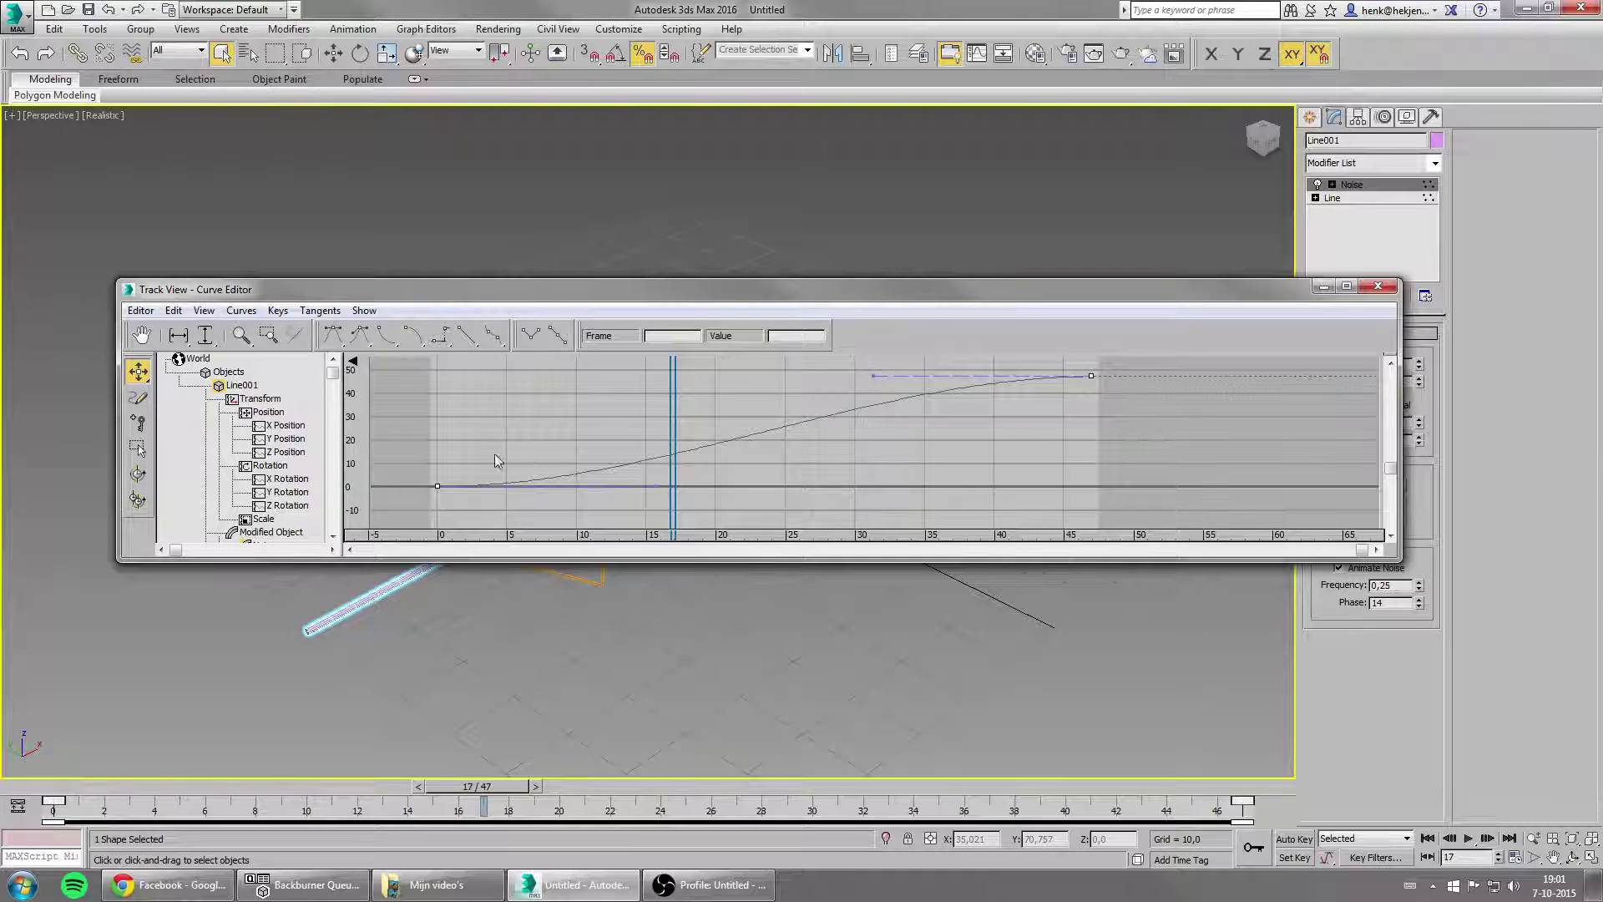
pyautogui.scroll(-2, 644, 465)
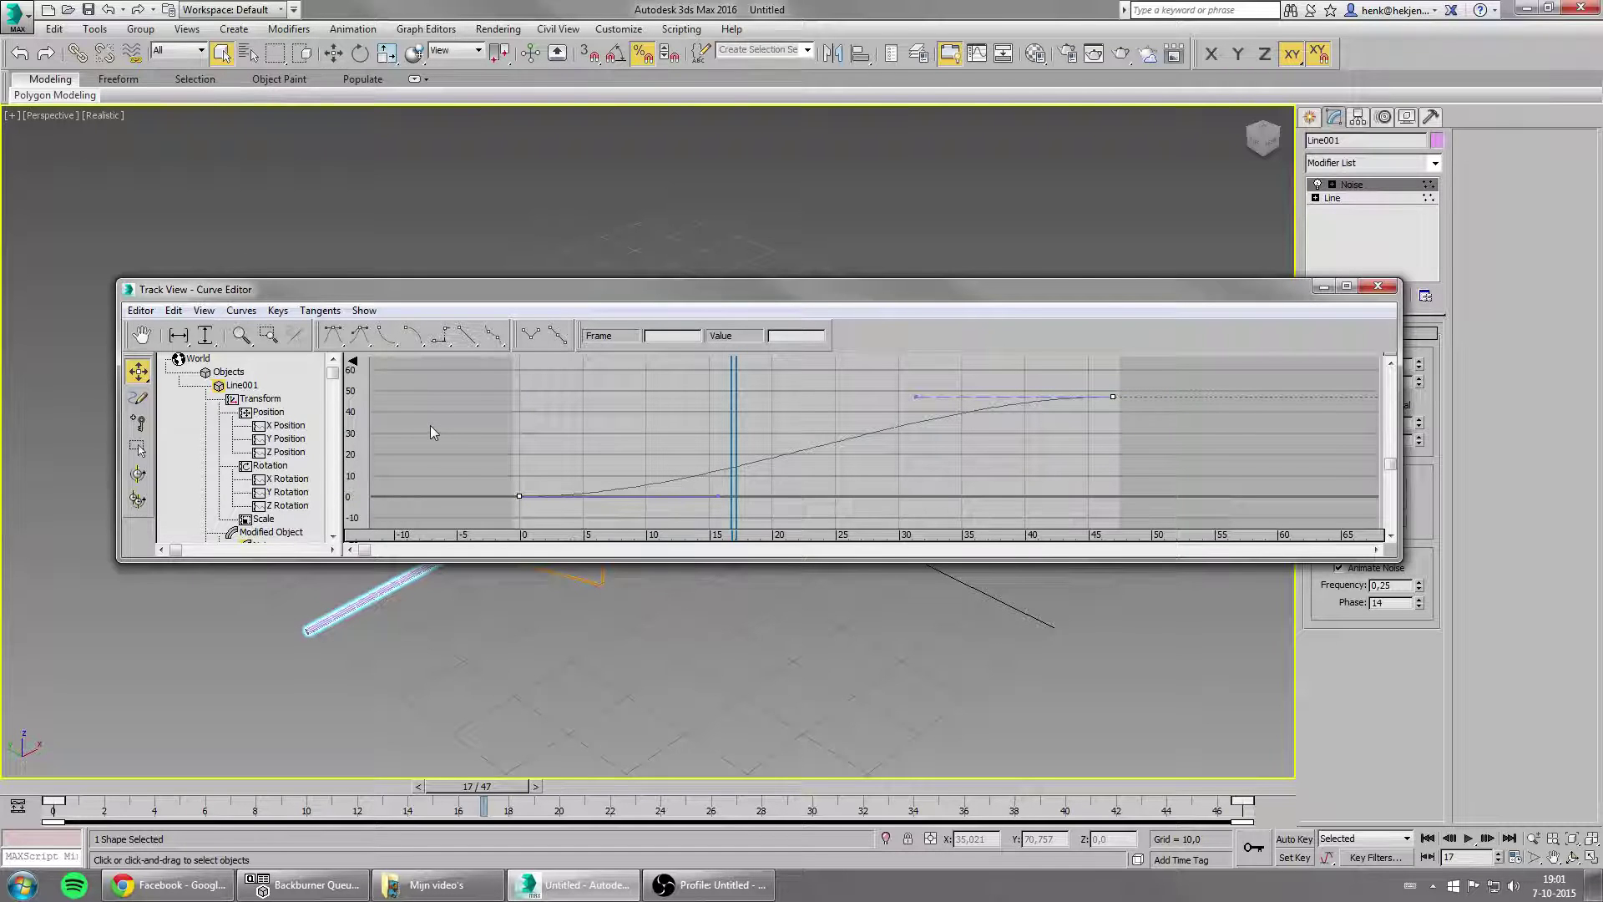
pyautogui.click(466, 338)
pyautogui.click(1377, 287)
pyautogui.press('/')
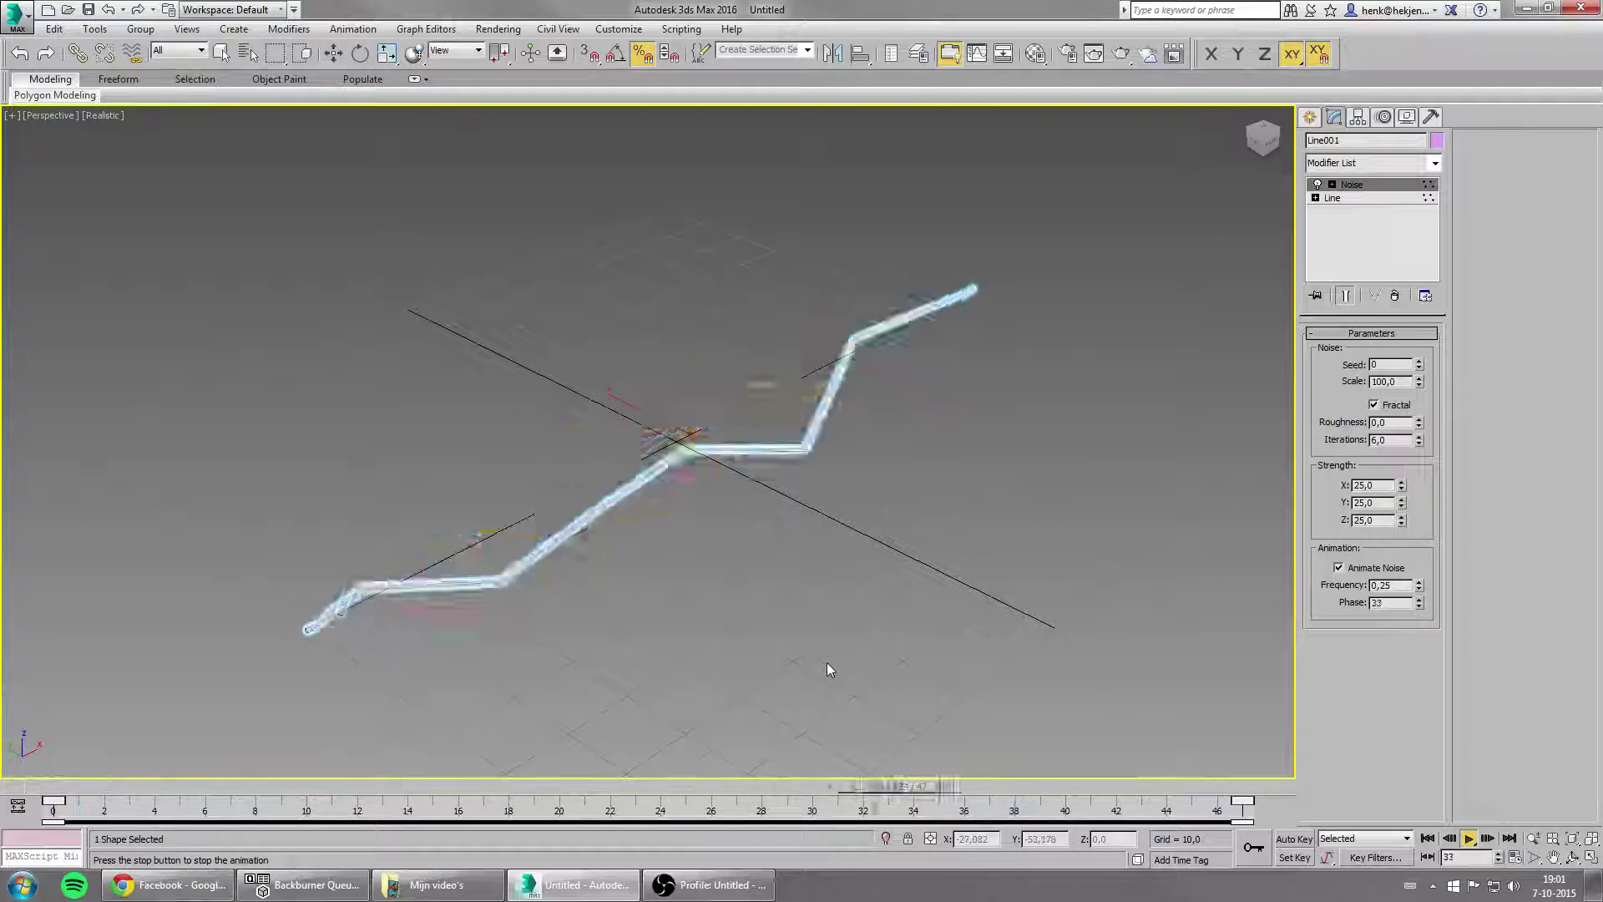
# - Stop playback with the line frozen in a zigzag at frame 27
pyautogui.press('/')
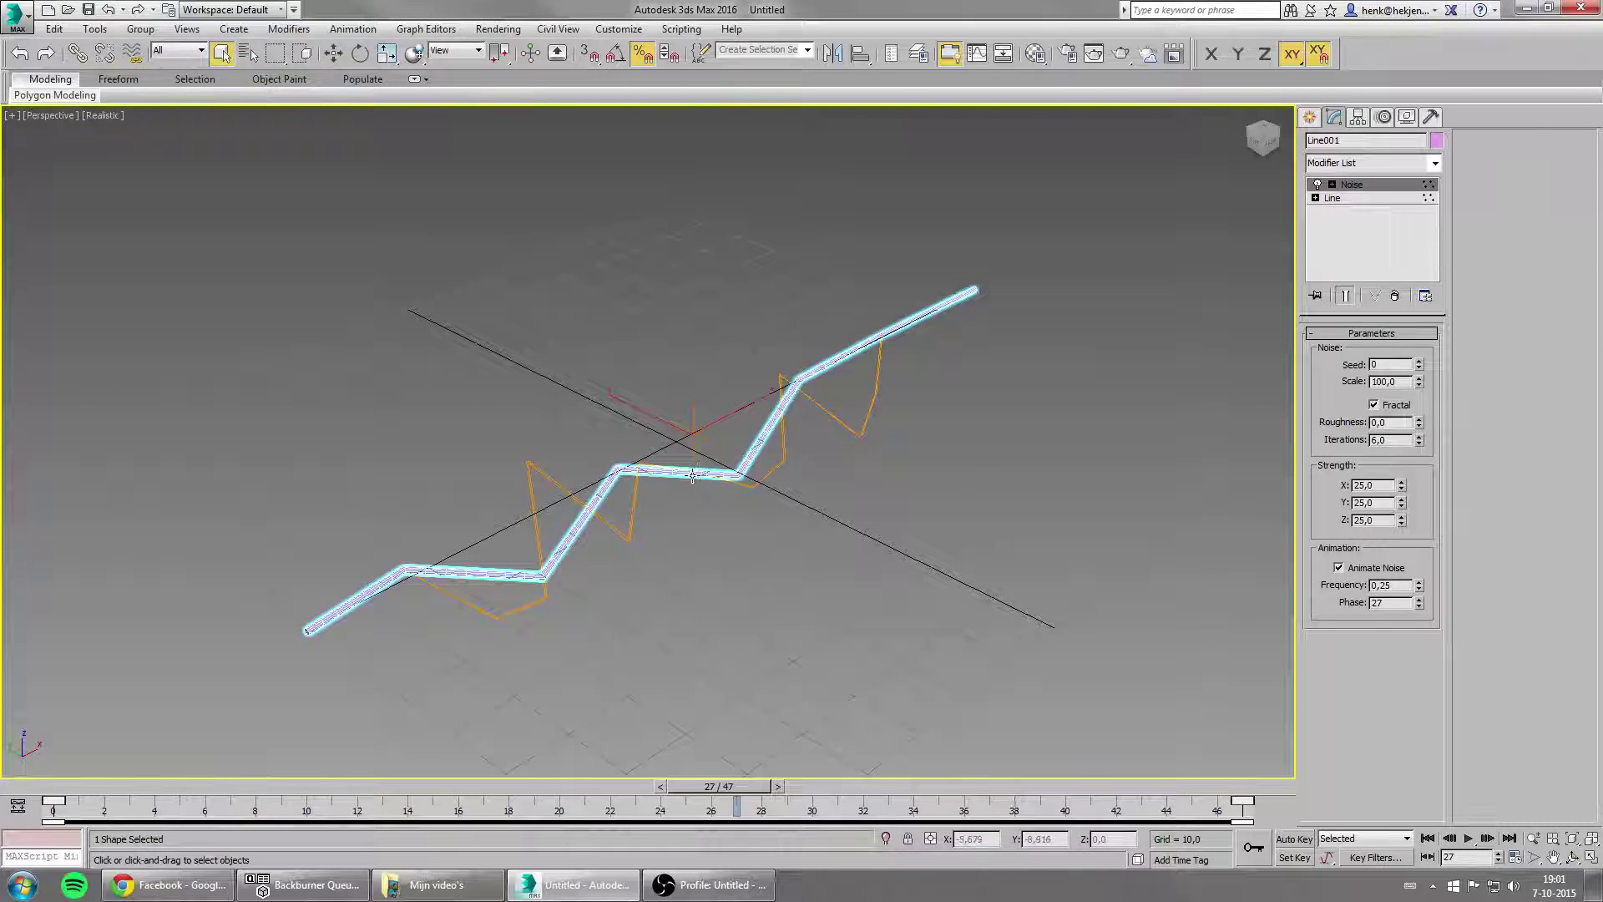
# - Clone the noisy line as an independent copy named Line002
pyautogui.click(1310, 116)
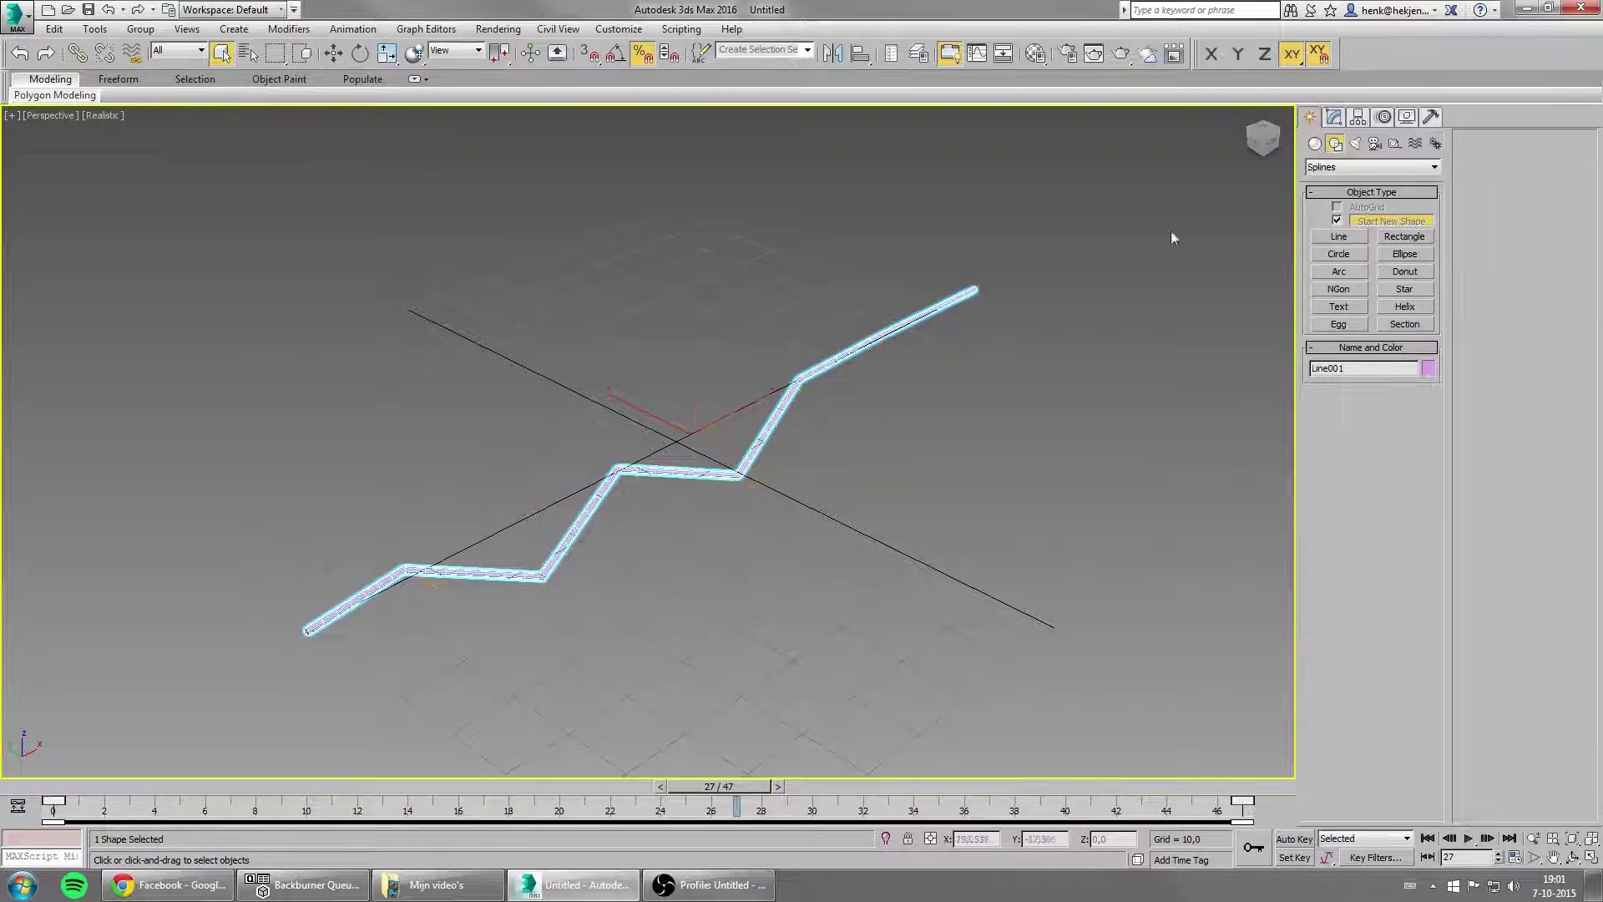
pyautogui.hotkey('ctrl', 'v')
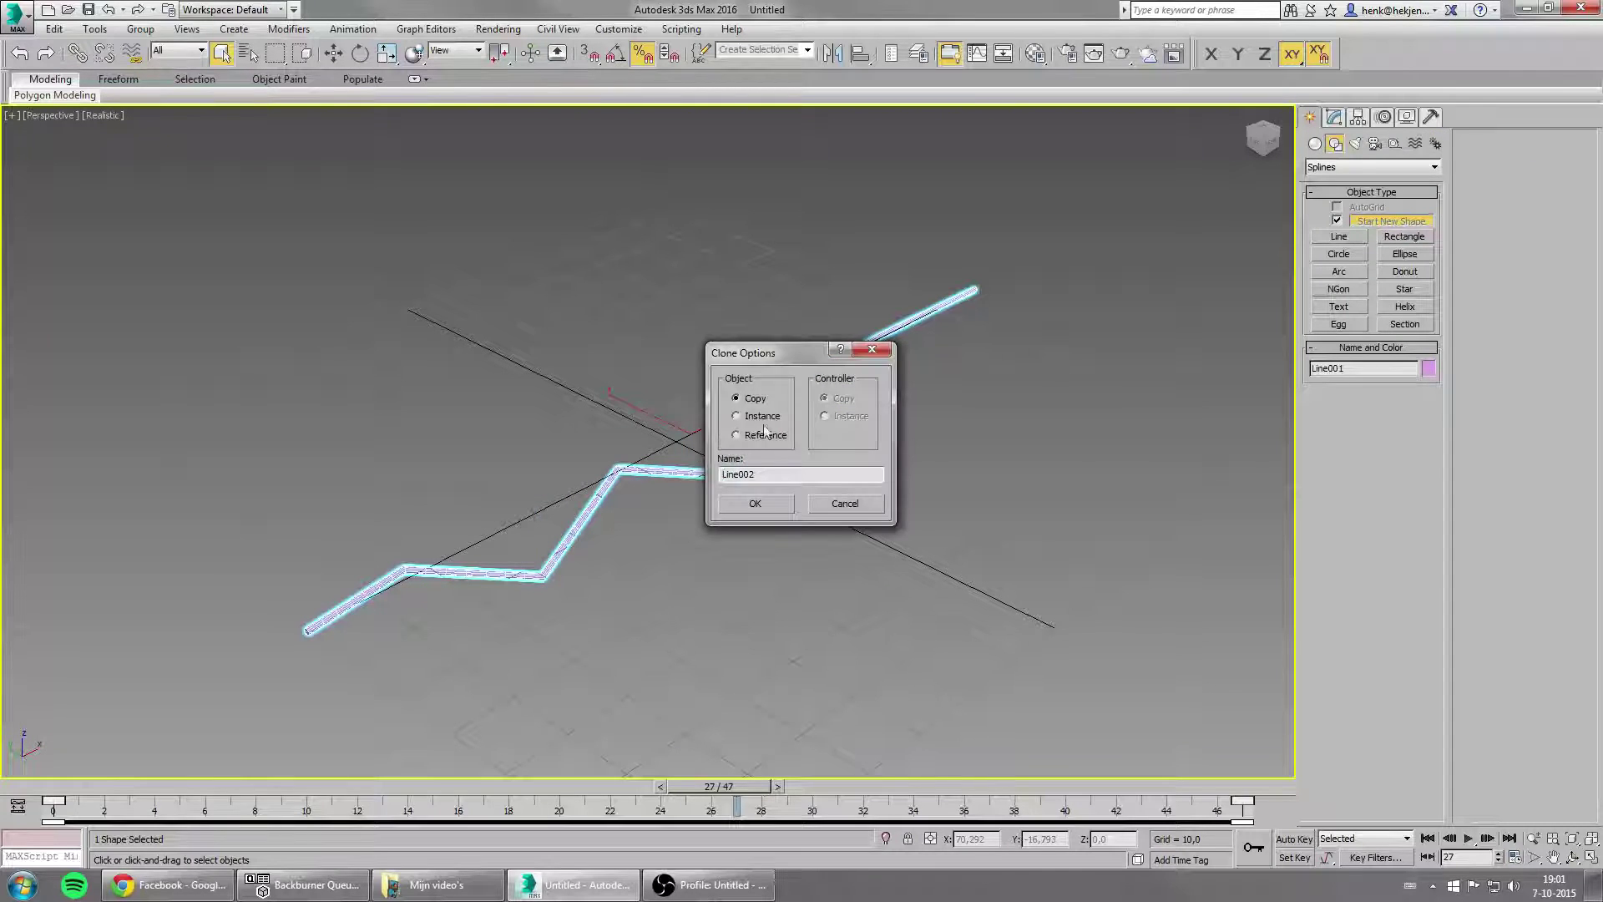
pyautogui.click(759, 504)
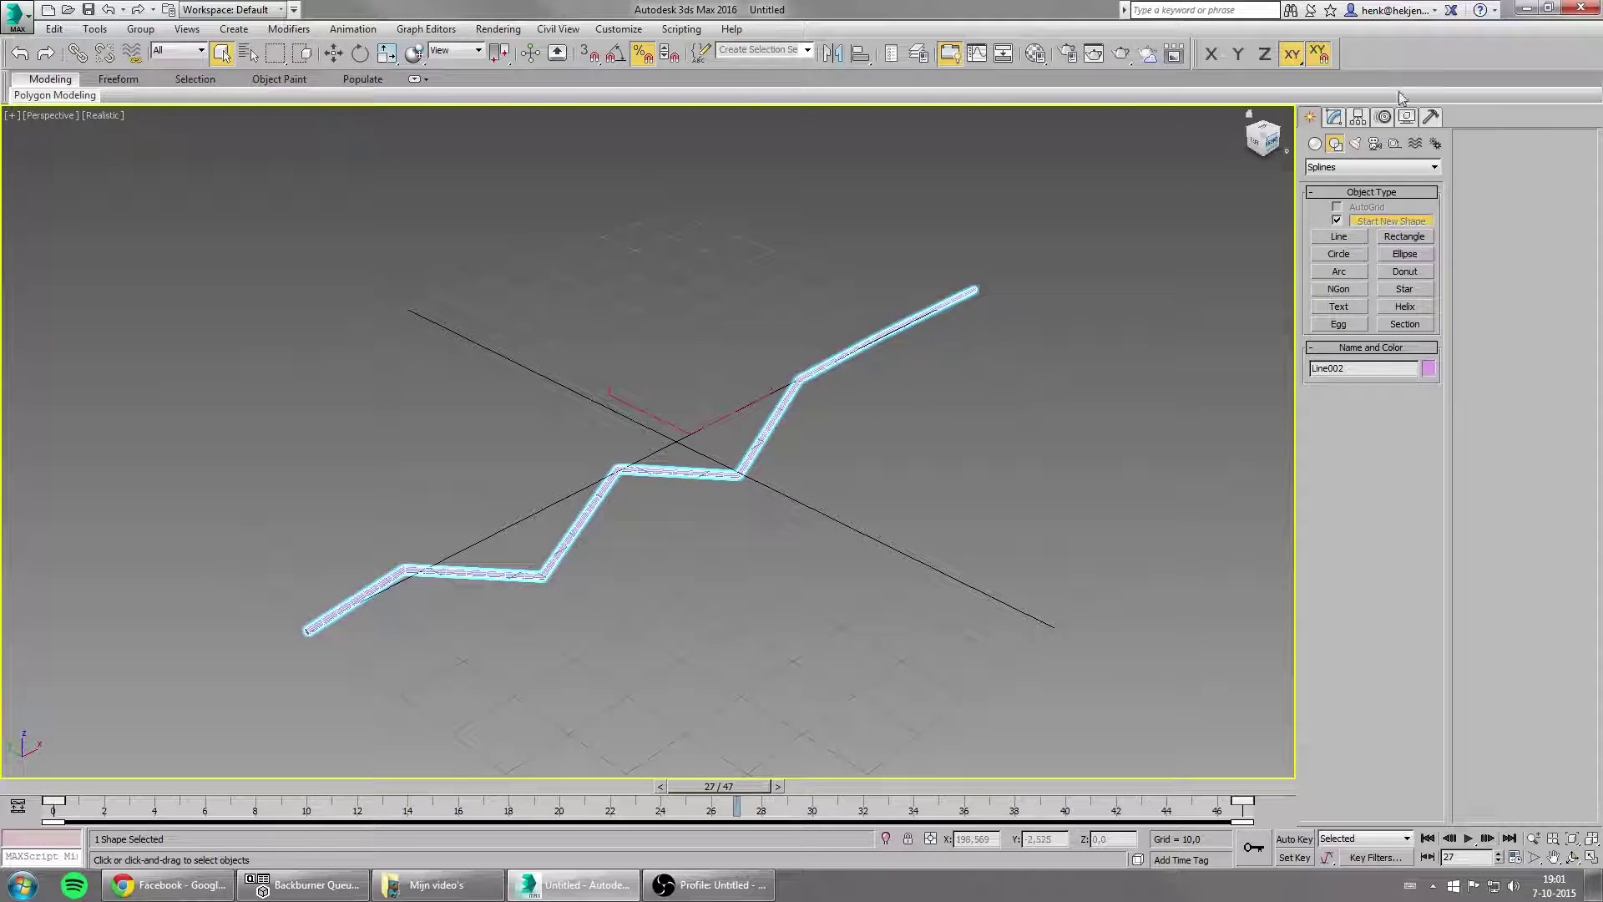
# - Raise Line002's Noise seed to 1, deselect it, and play the animation
pyautogui.click(1333, 116)
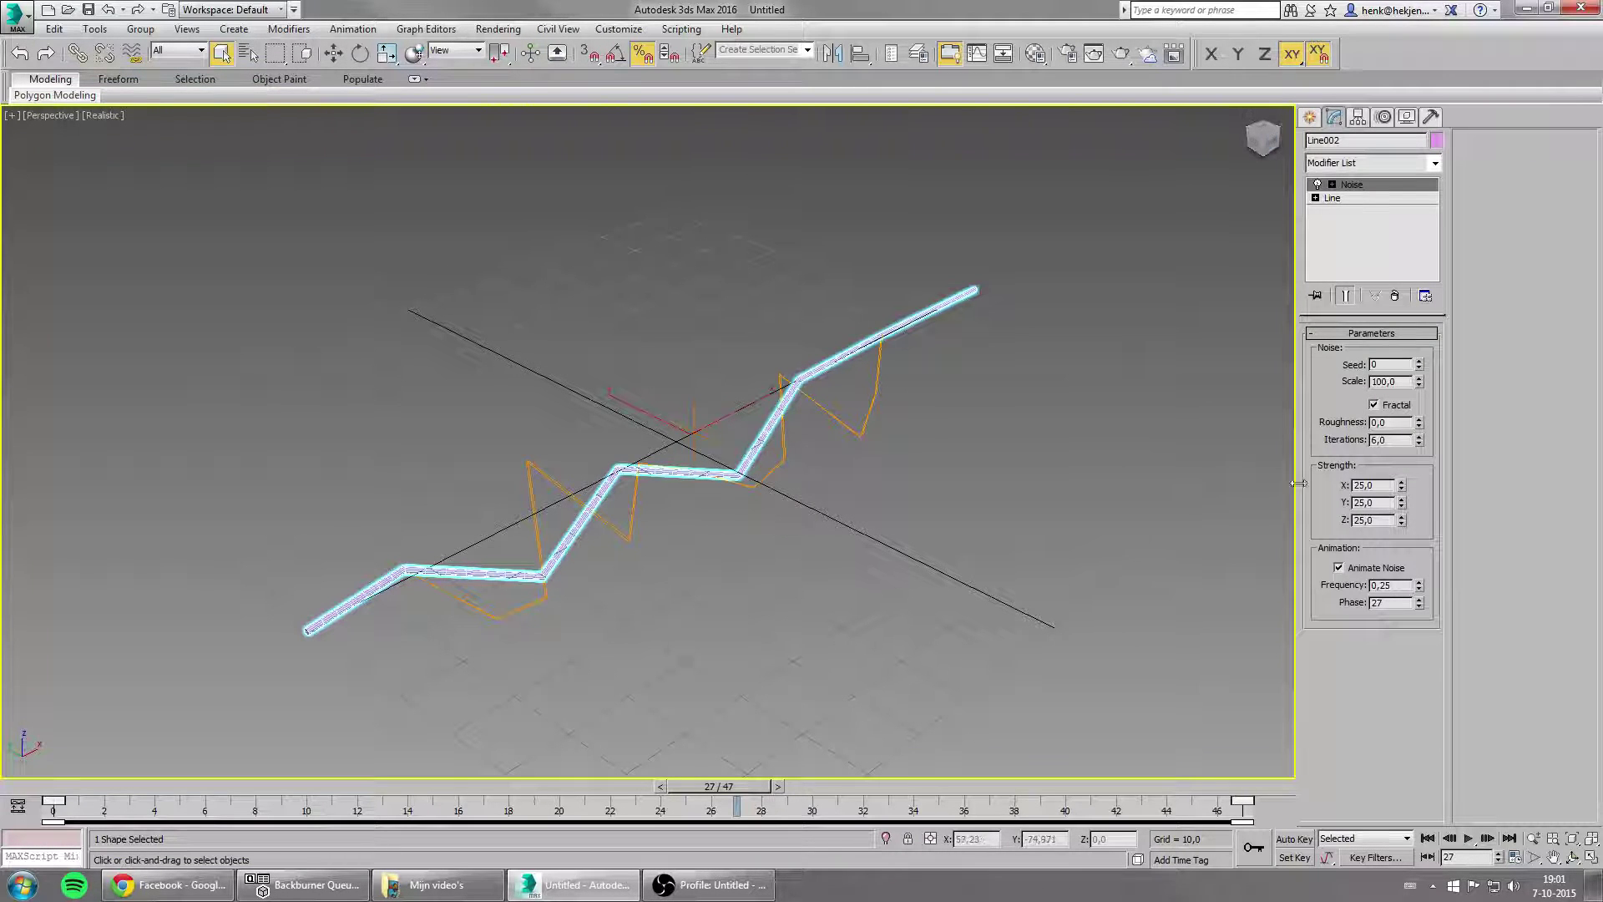
pyautogui.click(1419, 361)
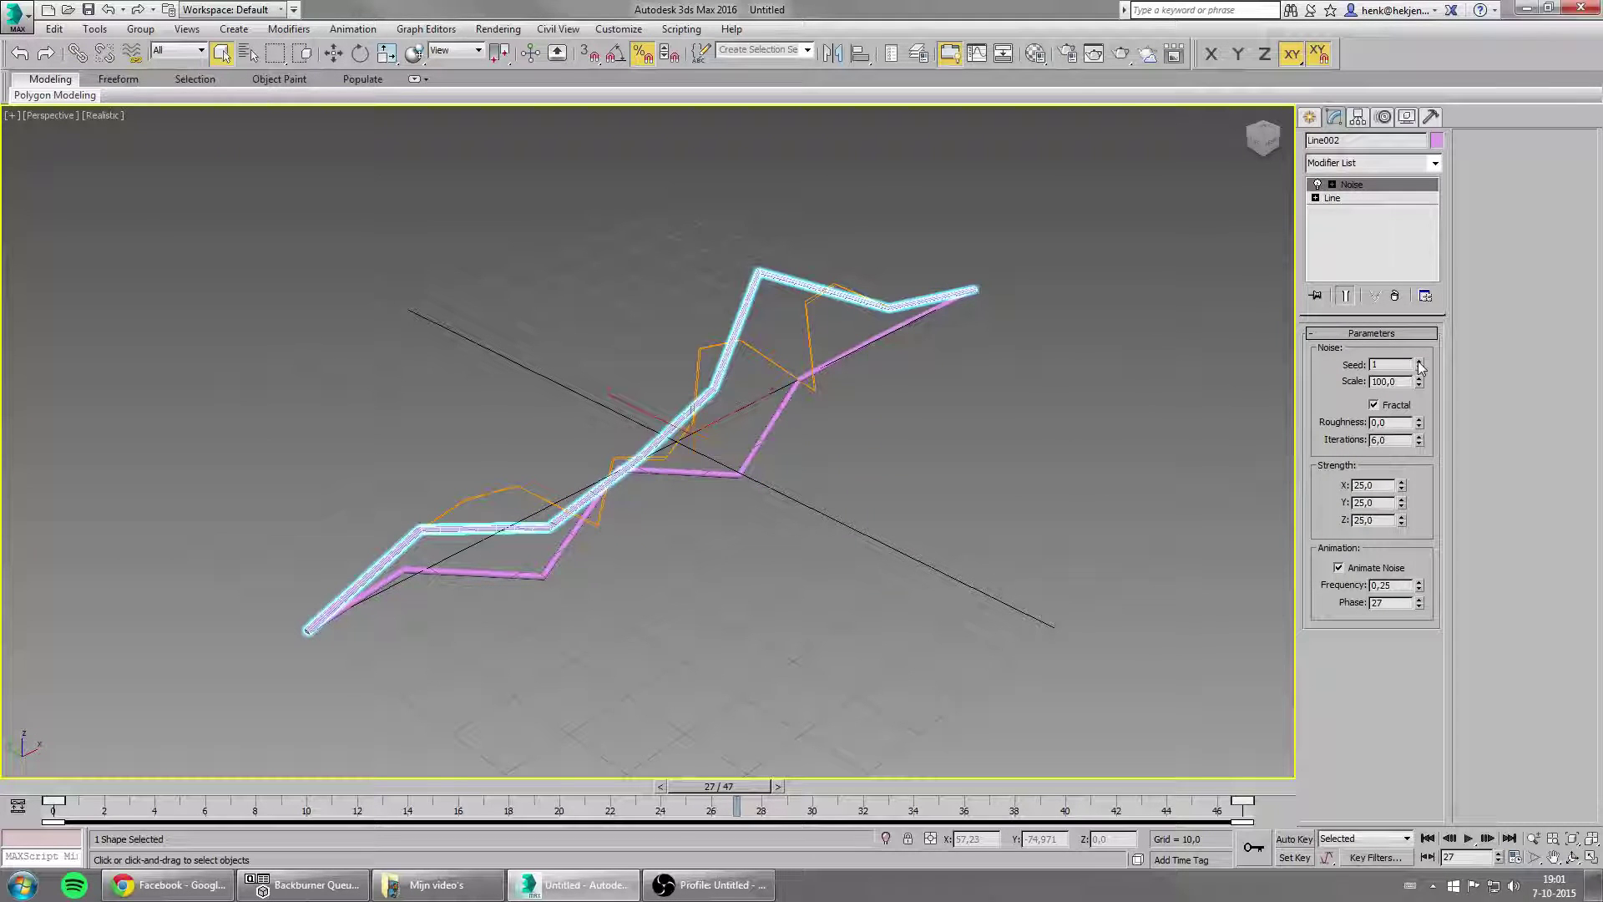
pyautogui.click(894, 500)
pyautogui.press('/')
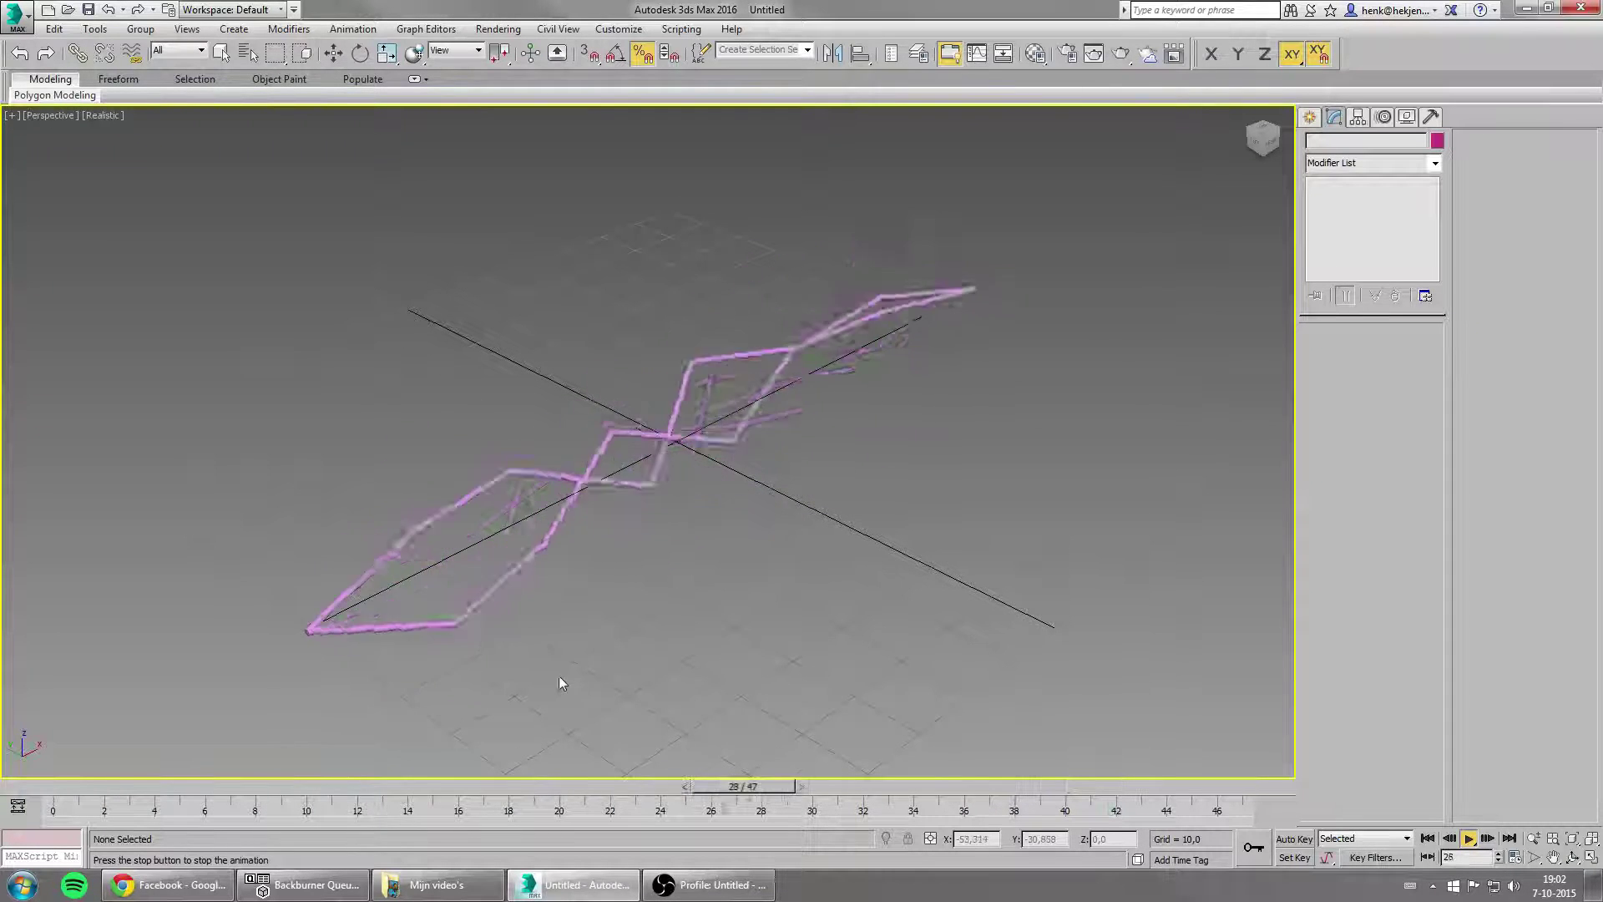
# - Stop playback at frame 46 to compare the two differing jagged tubes
pyautogui.press('/')
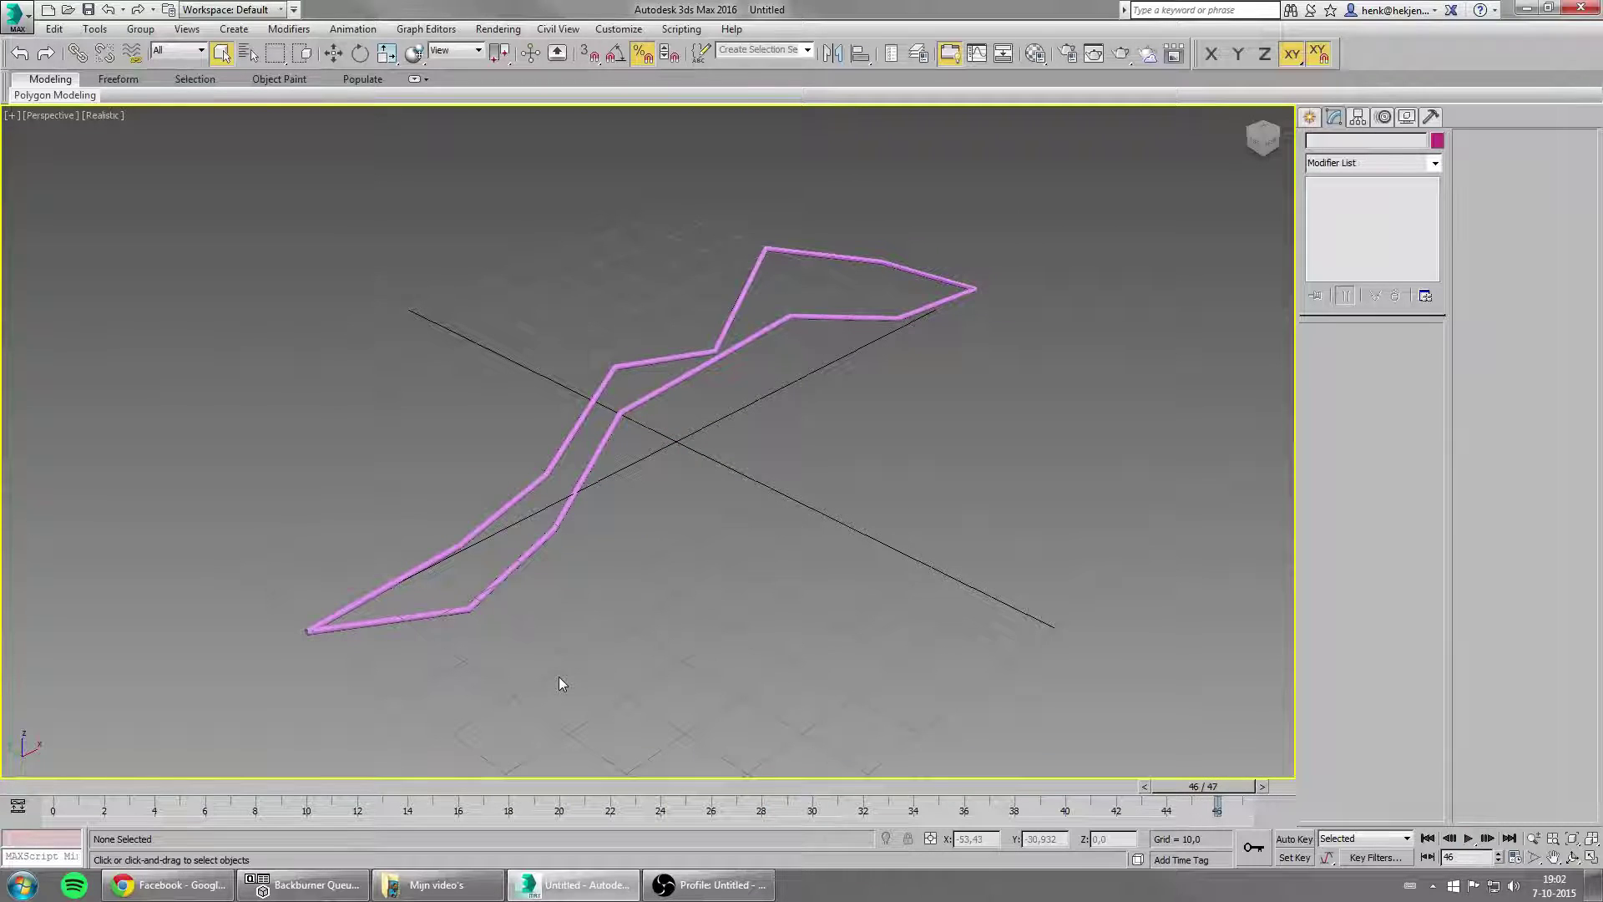